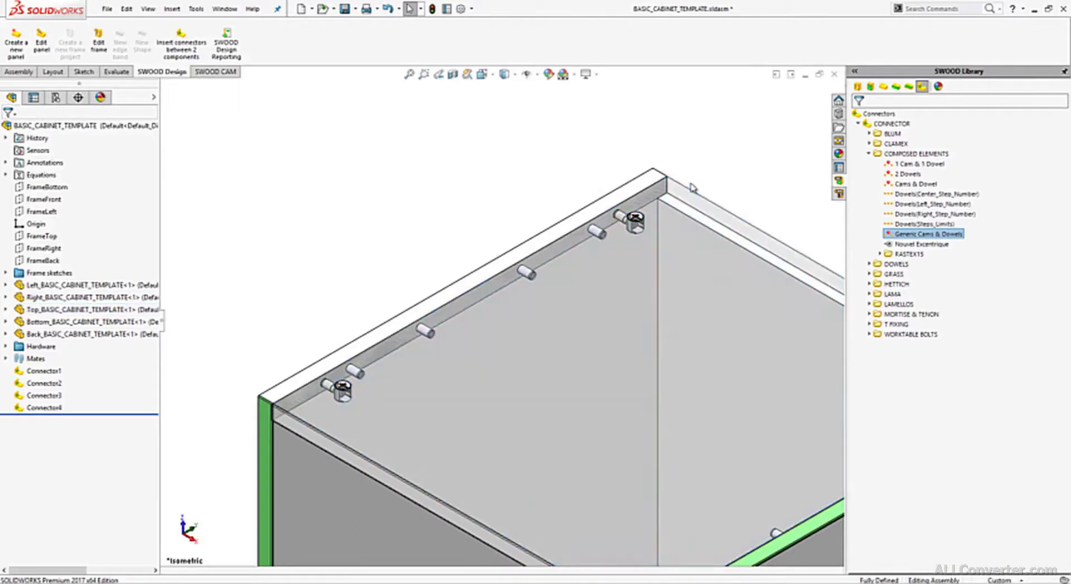
Step: Turn off the transparency of the cabinet's top panel
{"action": "left_click", "coordinate": [691, 192]}
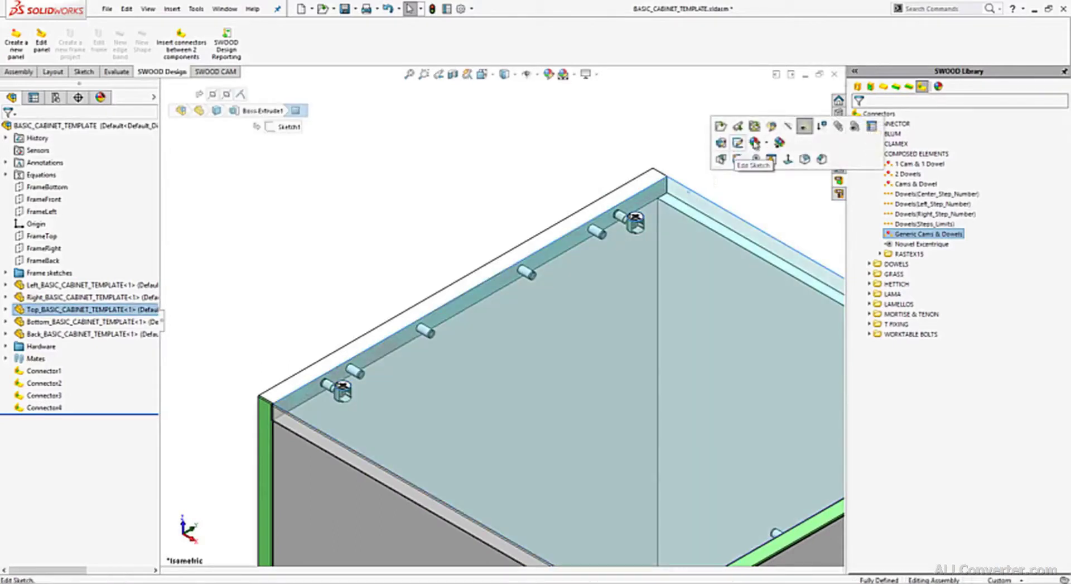
{"action": "left_click", "coordinate": [794, 140]}
{"action": "left_click", "coordinate": [794, 139]}
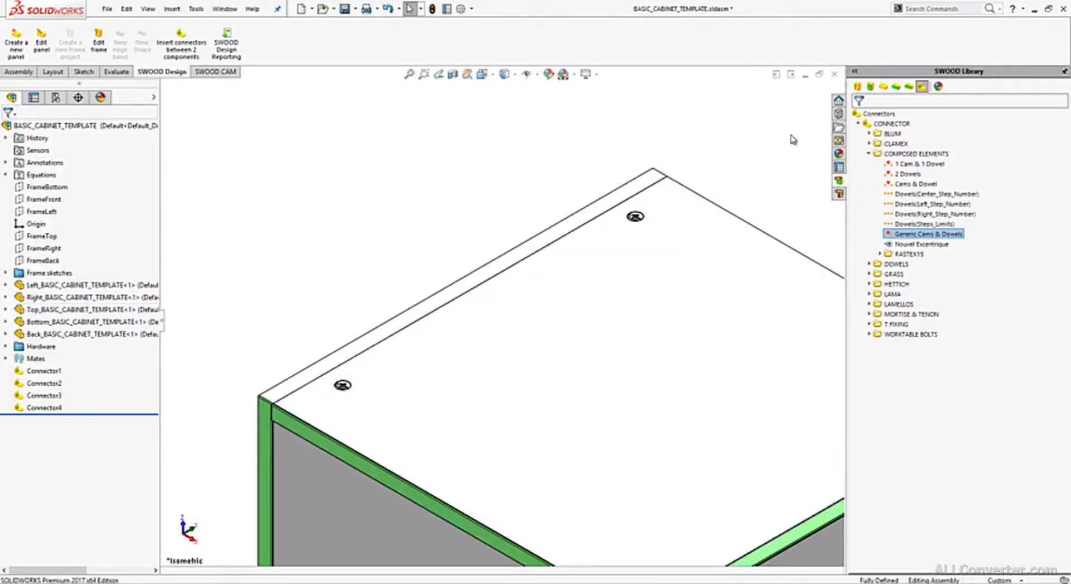
Step: Apply the Green 2mm edge band from the BASIC COLOUR library to the top edge of the cabinet's left panel
{"action": "left_click", "coordinate": [869, 153]}
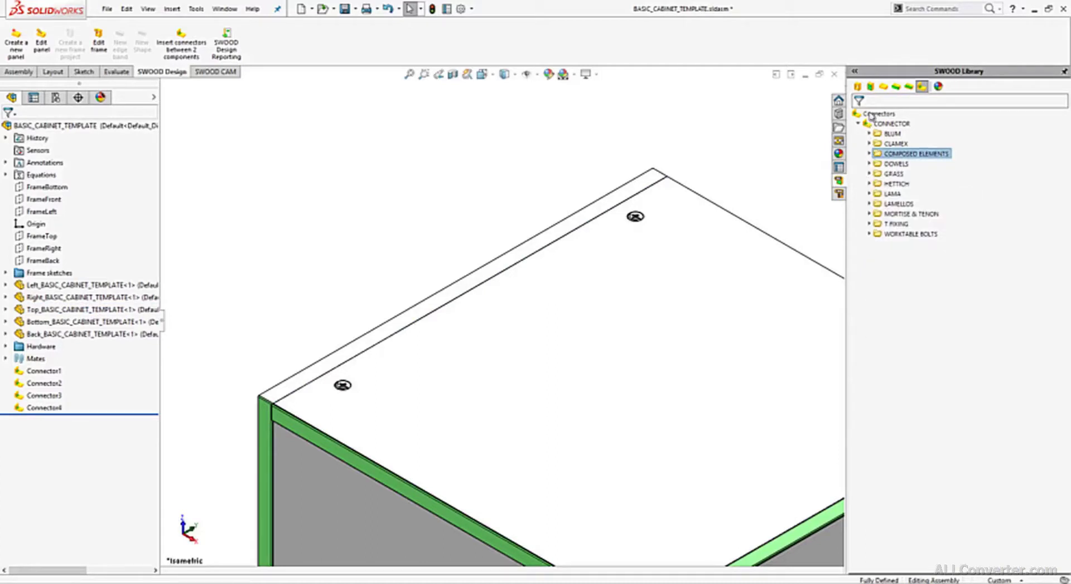
{"action": "left_click", "coordinate": [896, 86]}
{"action": "left_click", "coordinate": [869, 134]}
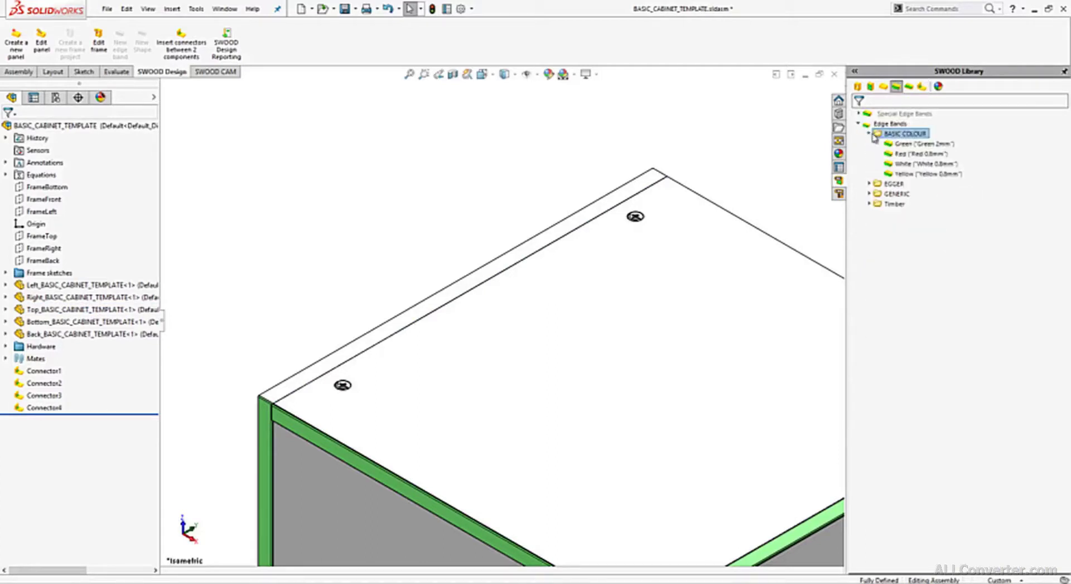
{"action": "left_click", "coordinate": [915, 144]}
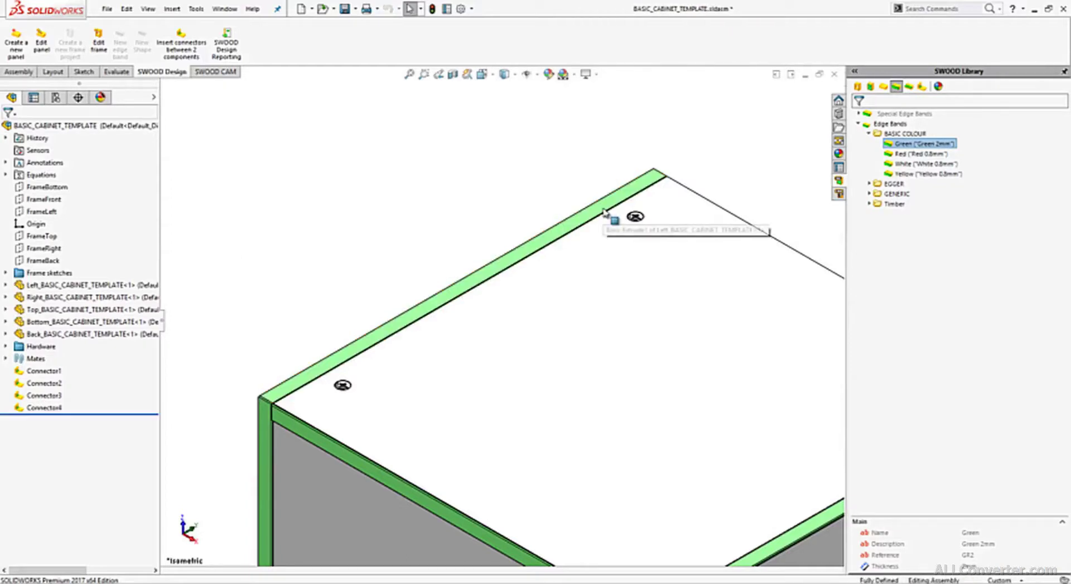
{"action": "key", "text": "f"}
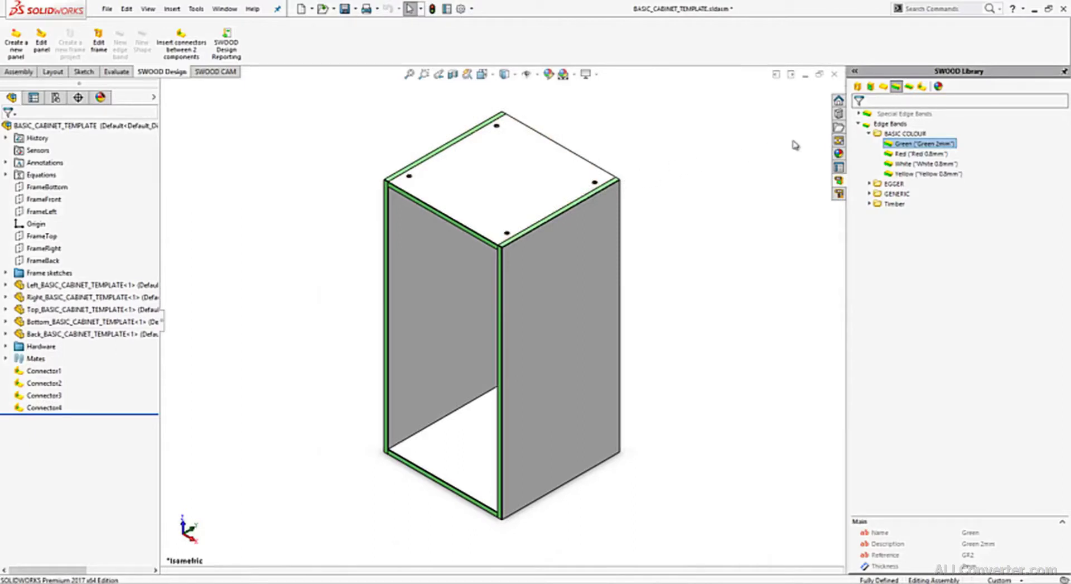
Step: Insert the 3 HOLES_EQUAL shelves SWOODBox inside the cabinet with a quantity of 2
{"action": "left_click", "coordinate": [871, 87]}
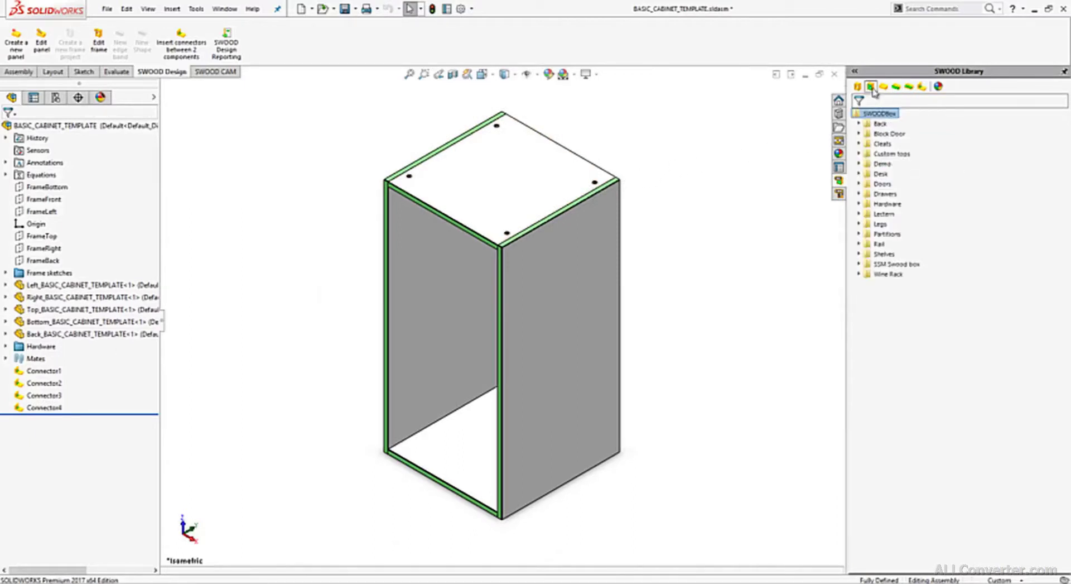
{"action": "left_click", "coordinate": [859, 254]}
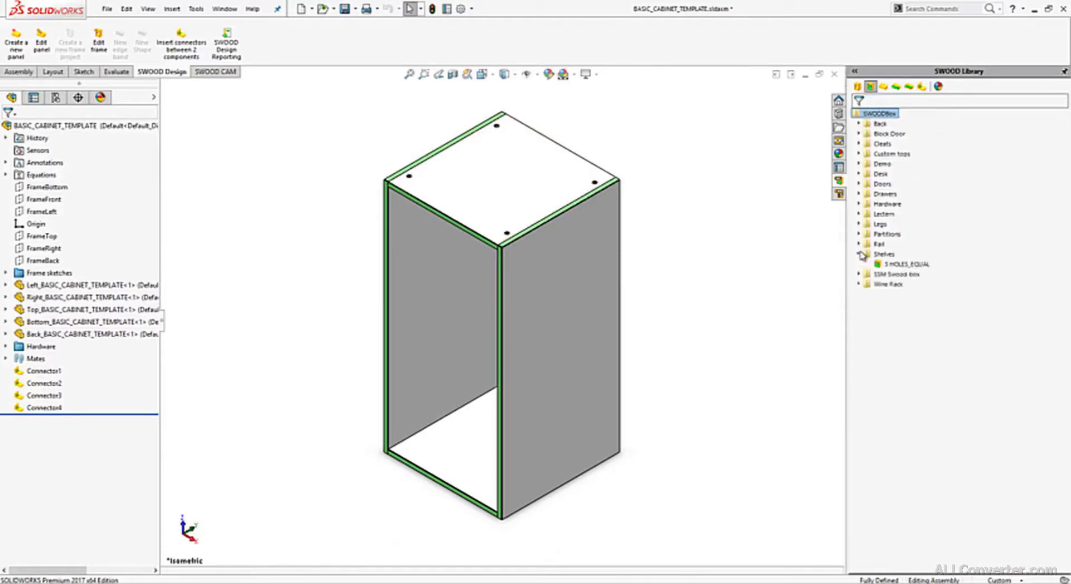
{"action": "left_click", "coordinate": [888, 266]}
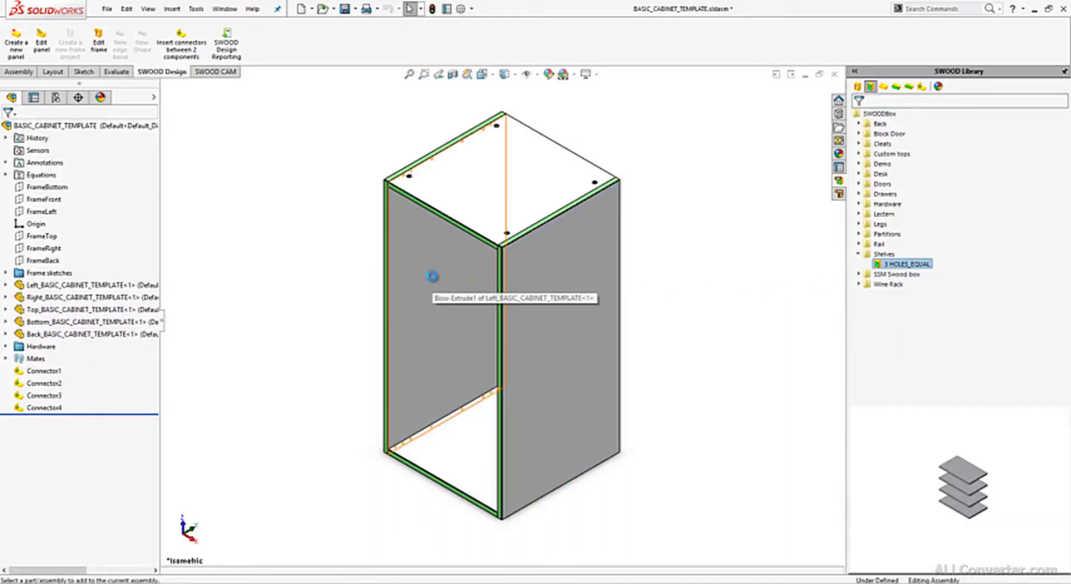
{"action": "left_click", "coordinate": [433, 276]}
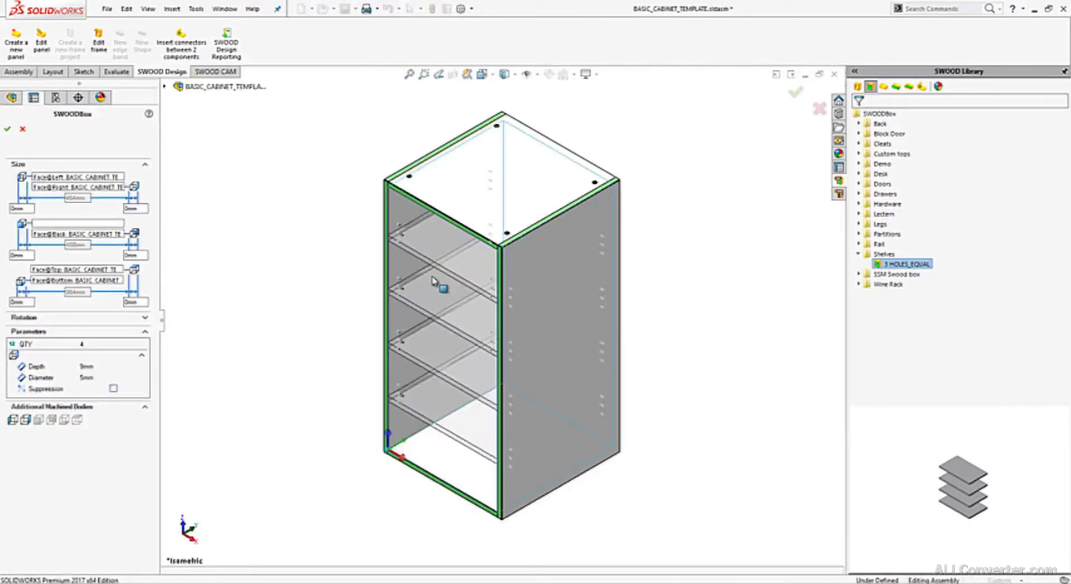
{"action": "left_click", "coordinate": [142, 345]}
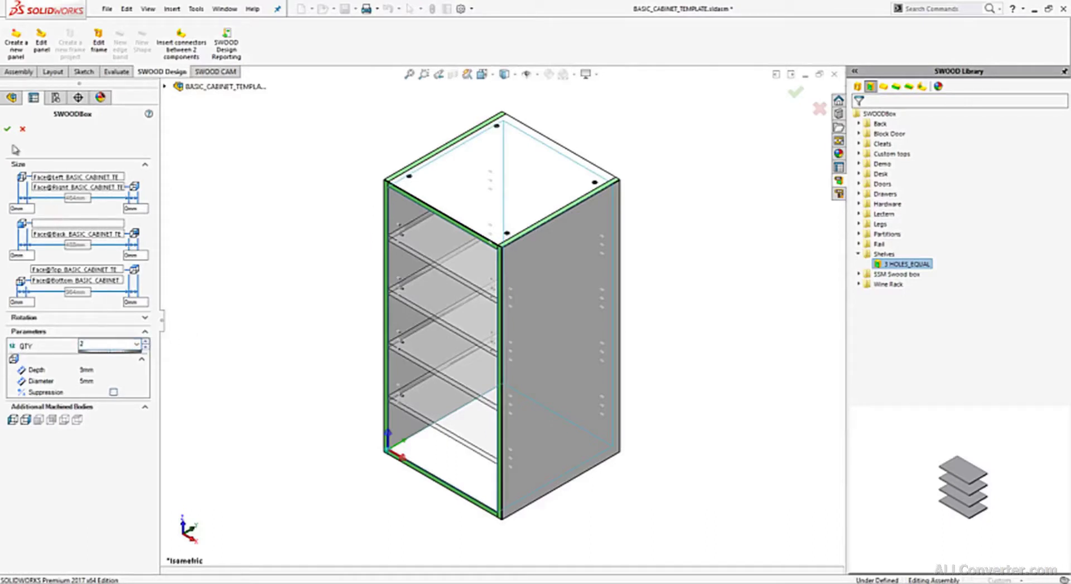
{"action": "left_click", "coordinate": [7, 128]}
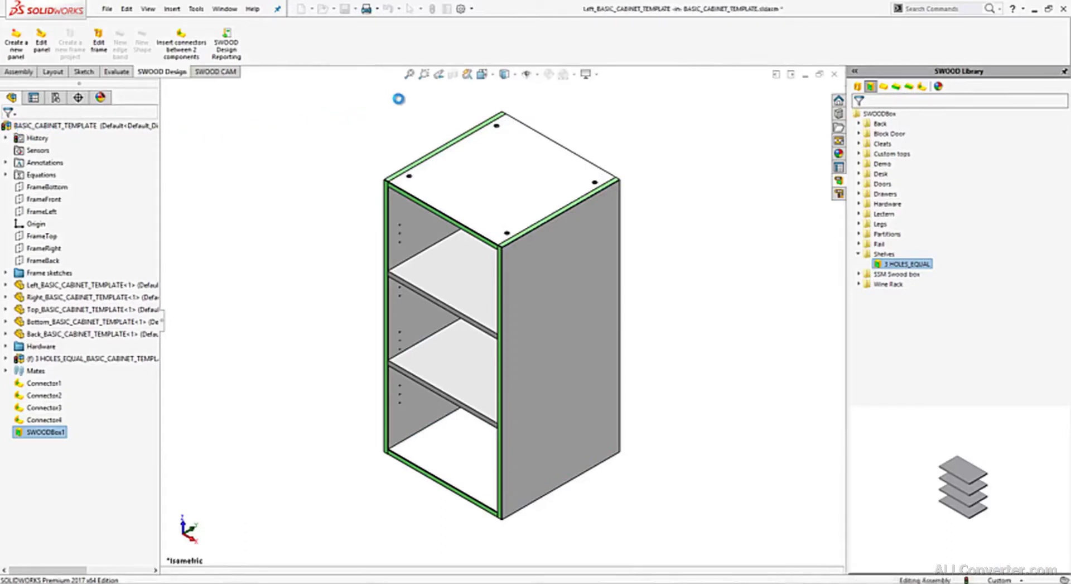
Step: Inspect the shelf pin and holes under the upper shelf by making the shelf temporarily transparent
{"action": "left_click", "coordinate": [423, 74]}
{"action": "left_click_drag", "start_coordinate": [362, 179], "coordinate": [523, 315]}
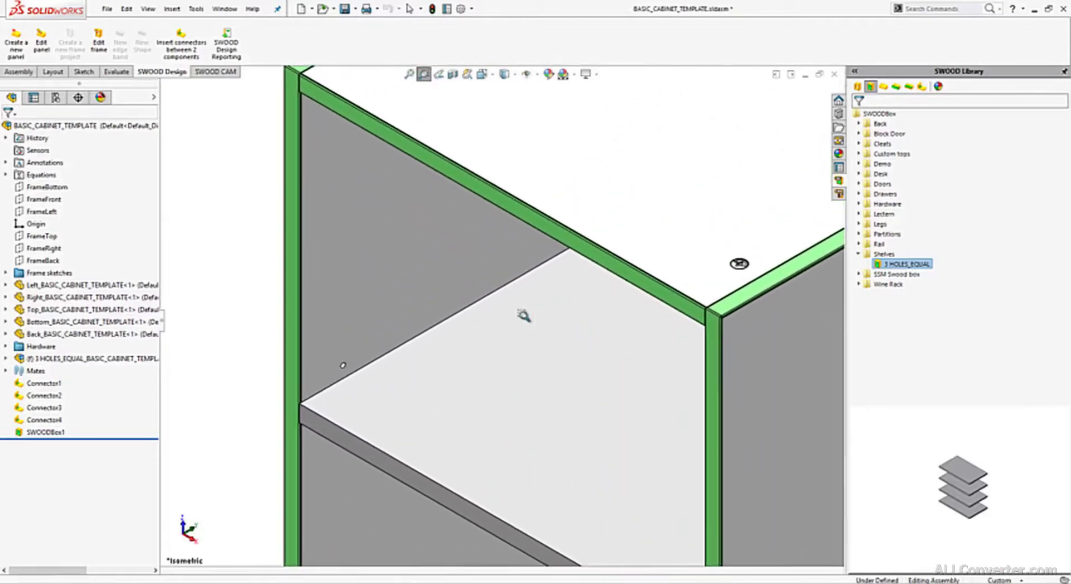
{"action": "key", "text": "Escape"}
{"action": "left_click", "coordinate": [526, 316]}
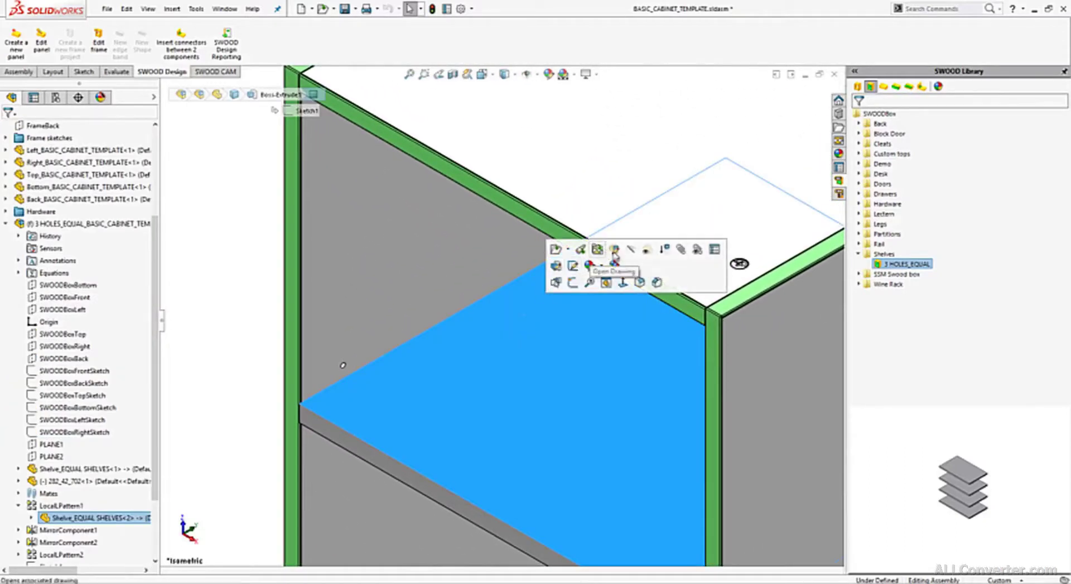
{"action": "left_click", "coordinate": [646, 249]}
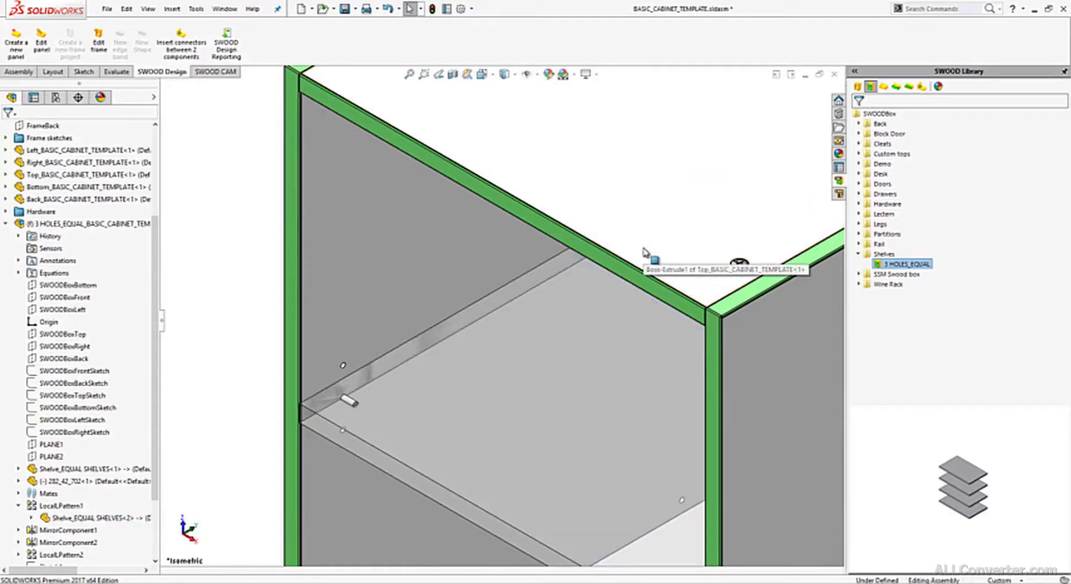
{"action": "left_click", "coordinate": [595, 310]}
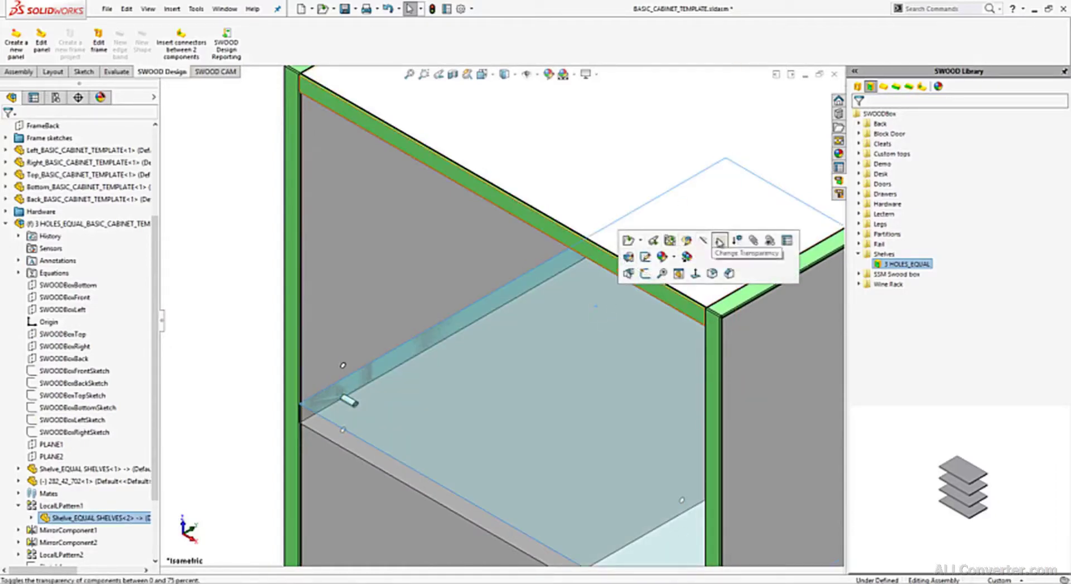
{"action": "left_click", "coordinate": [720, 241]}
{"action": "key", "text": "Escape"}
{"action": "key", "text": "f"}
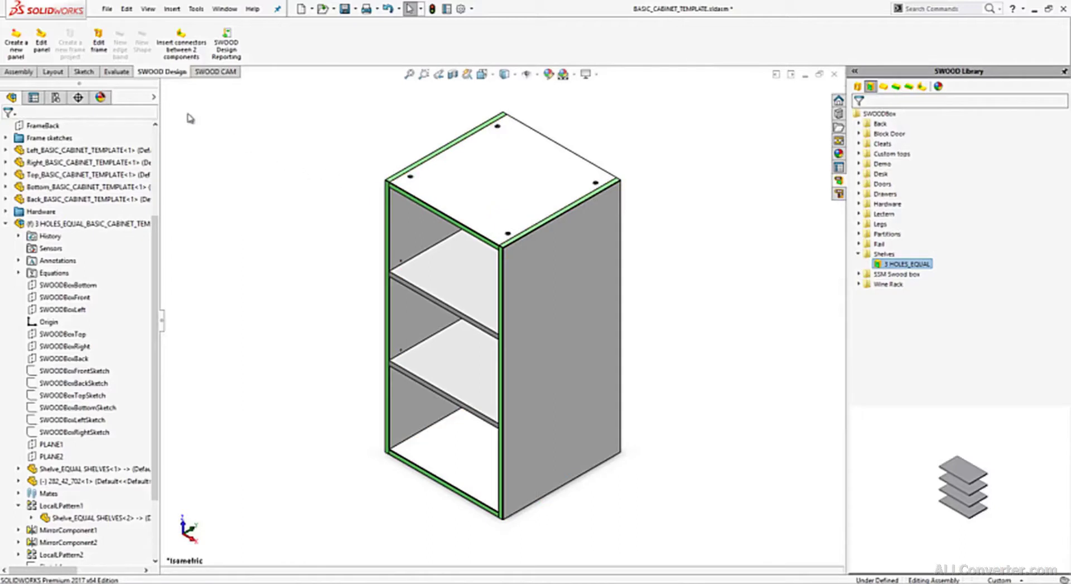
Step: Resize the cabinet frame to 750 mm width, 1650 mm height and 300 mm depth, and rebuild it
{"action": "left_click", "coordinate": [99, 41]}
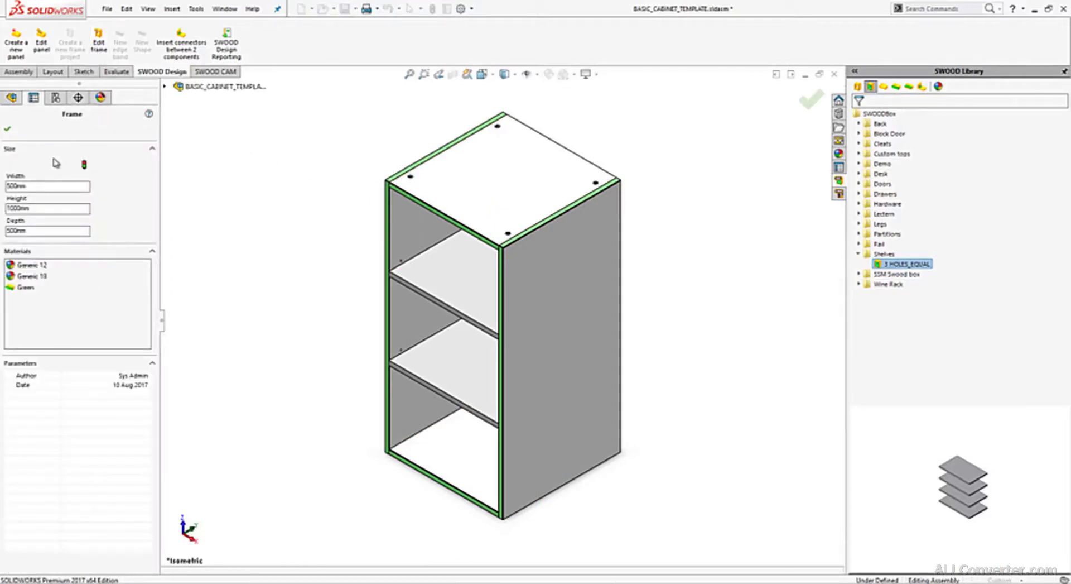
{"action": "left_click_drag", "start_coordinate": [42, 187], "coordinate": [4, 188]}
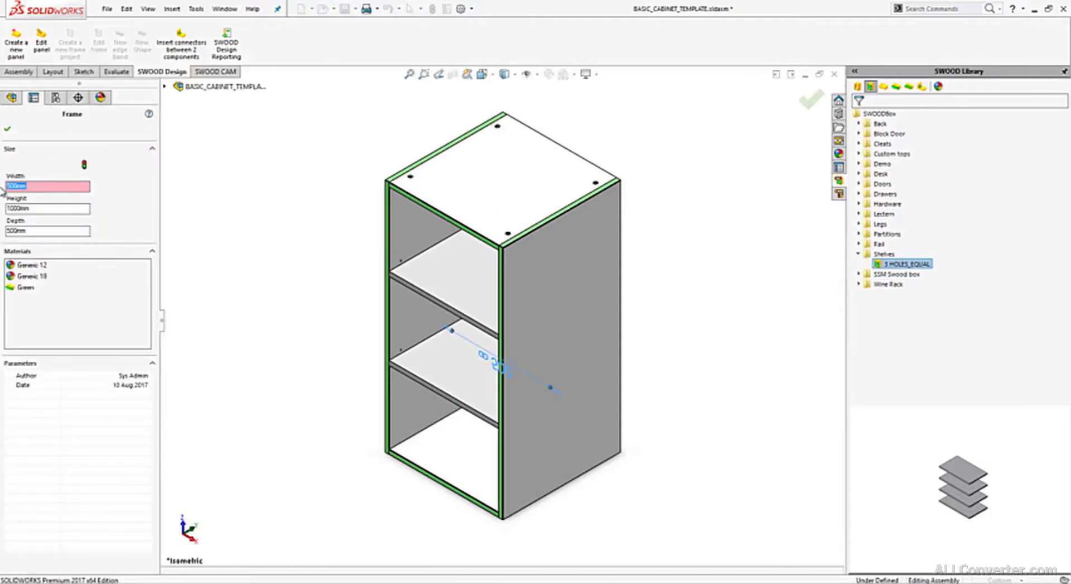
{"action": "left_click_drag", "start_coordinate": [40, 209], "coordinate": [6, 209]}
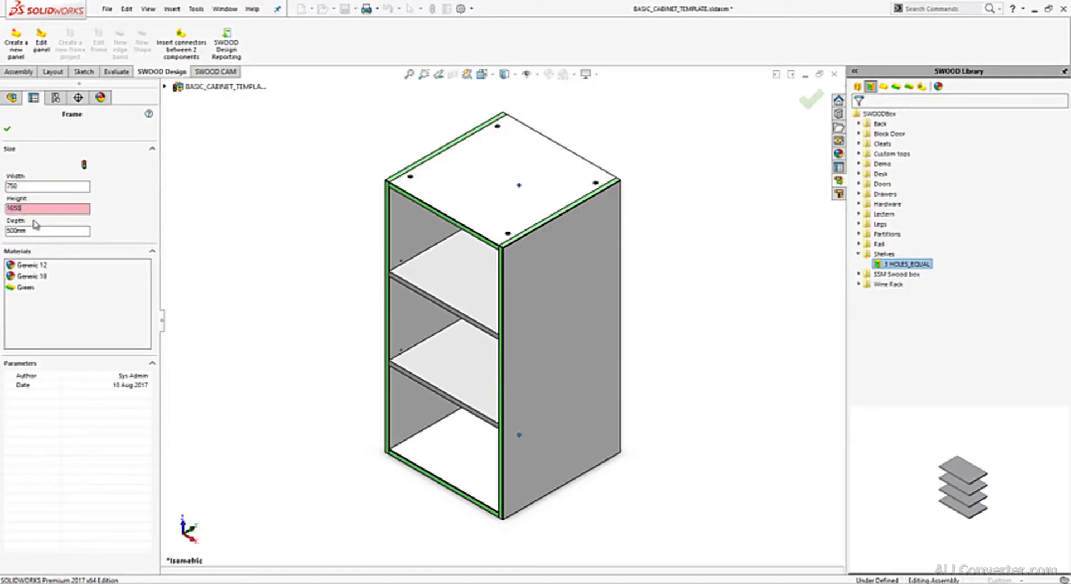
{"action": "left_click_drag", "start_coordinate": [34, 229], "coordinate": [19, 230]}
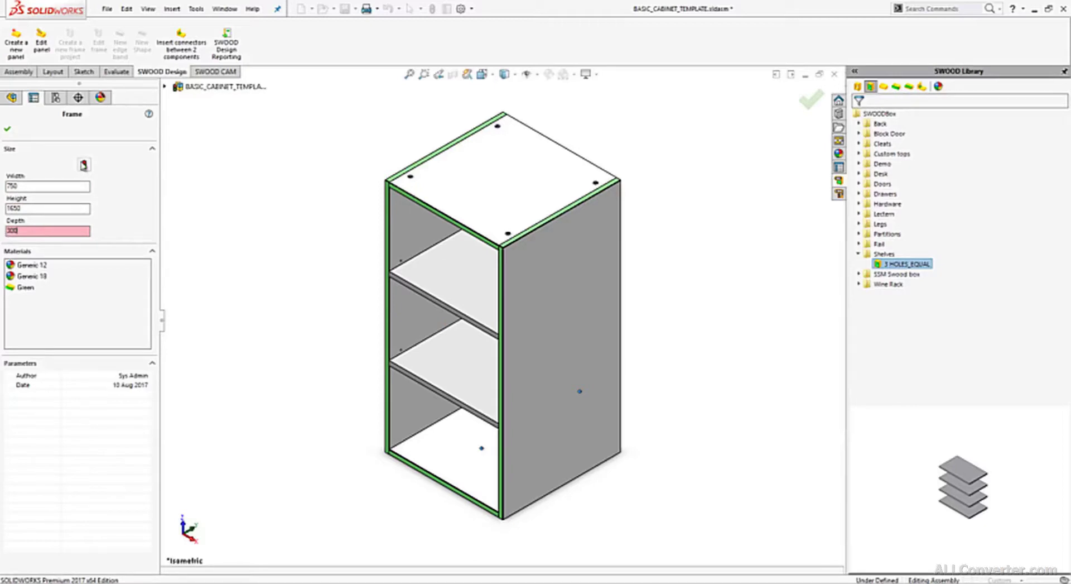
{"action": "left_click", "coordinate": [82, 163]}
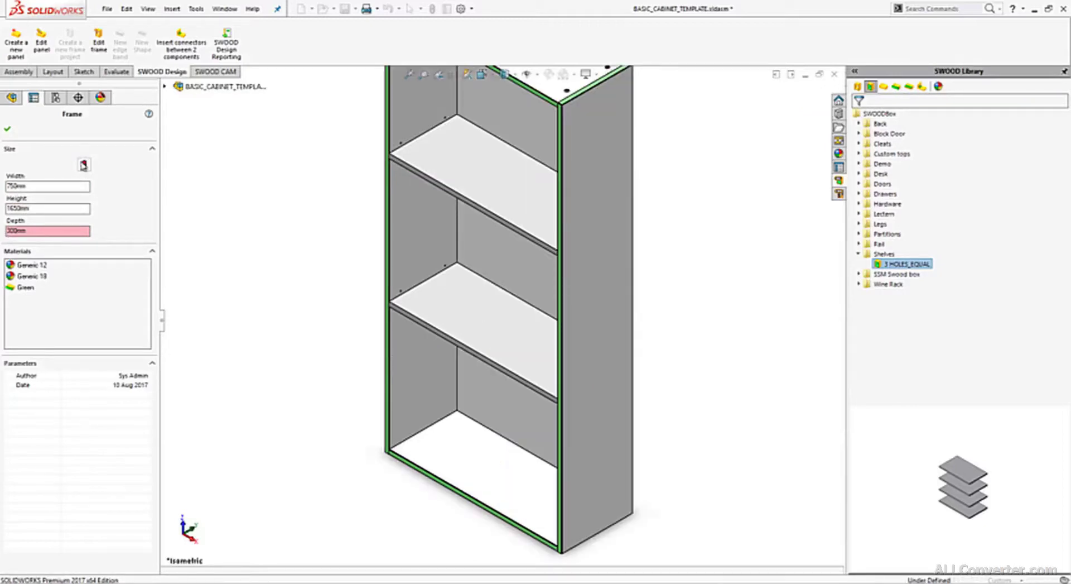
{"action": "left_click", "coordinate": [9, 129]}
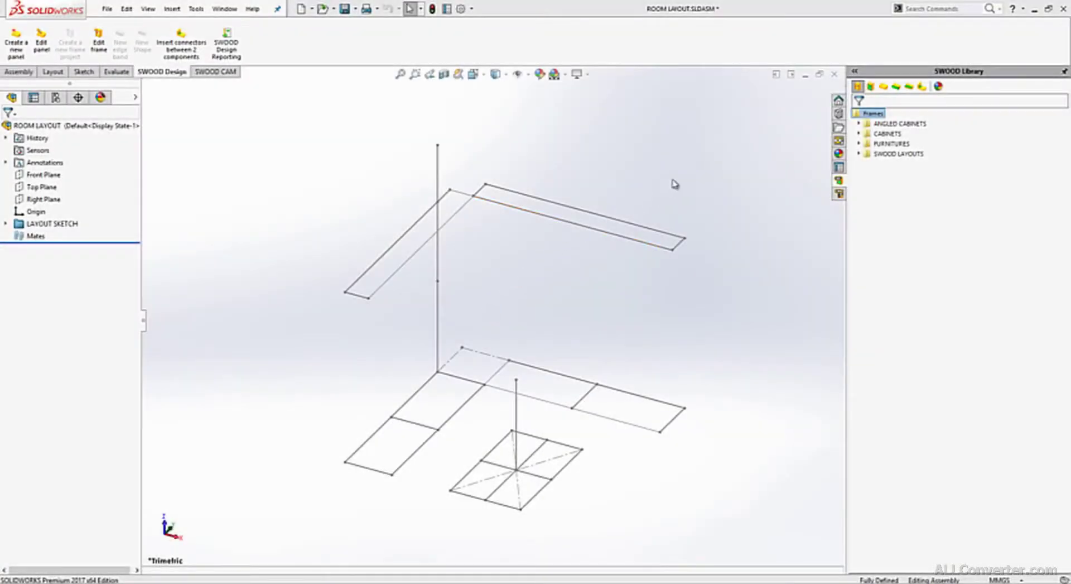
Step: Insert a copy of BASIC_CABINET_TEMPLATE on the end rectangle of the room layout's back run, fitted to sketch points at 750 x 400 x 800 mm
{"action": "left_click", "coordinate": [861, 134]}
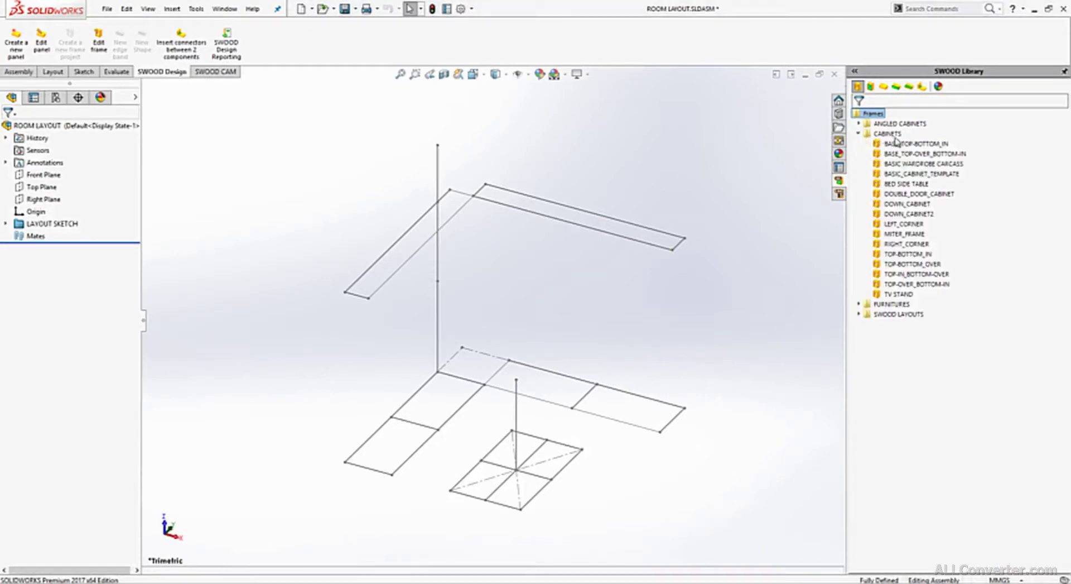
{"action": "left_click", "coordinate": [905, 174]}
{"action": "right_click", "coordinate": [905, 175]}
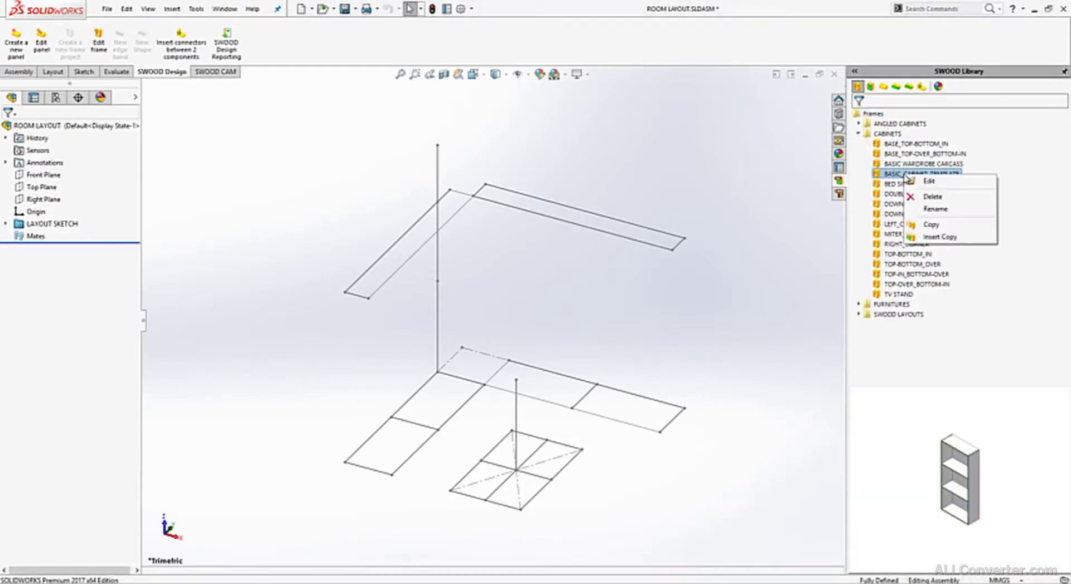
{"action": "left_click", "coordinate": [923, 235]}
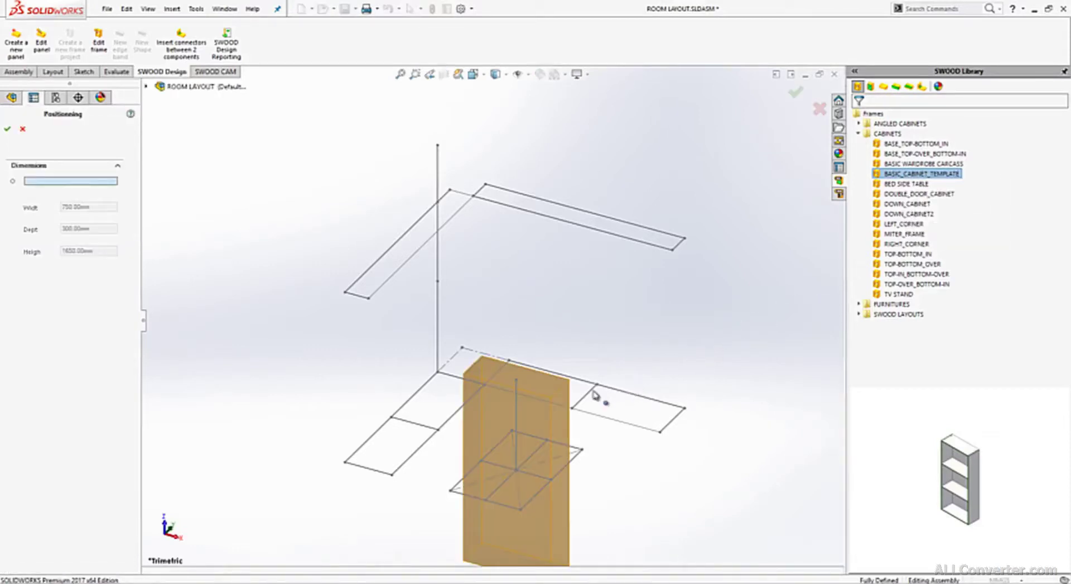
{"action": "left_click", "coordinate": [572, 410]}
{"action": "left_click", "coordinate": [661, 432]}
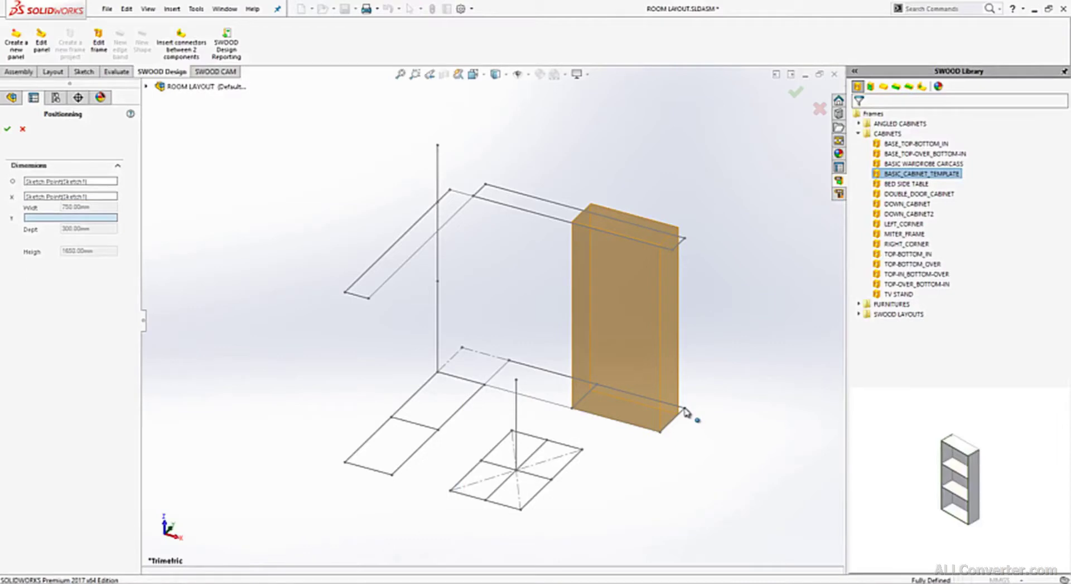
{"action": "left_click", "coordinate": [685, 410]}
{"action": "left_click", "coordinate": [438, 282]}
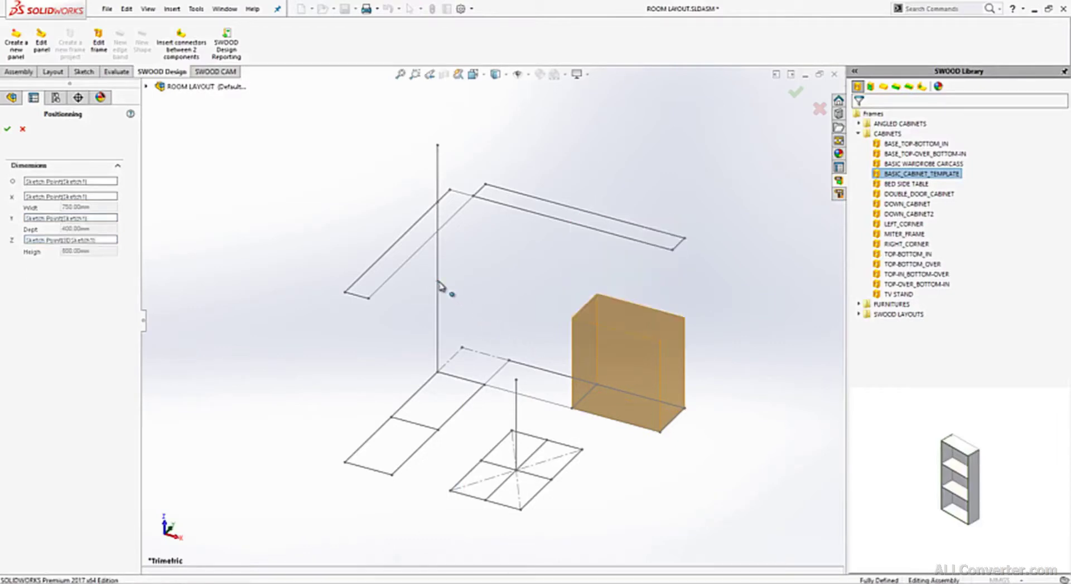
{"action": "left_click", "coordinate": [7, 129]}
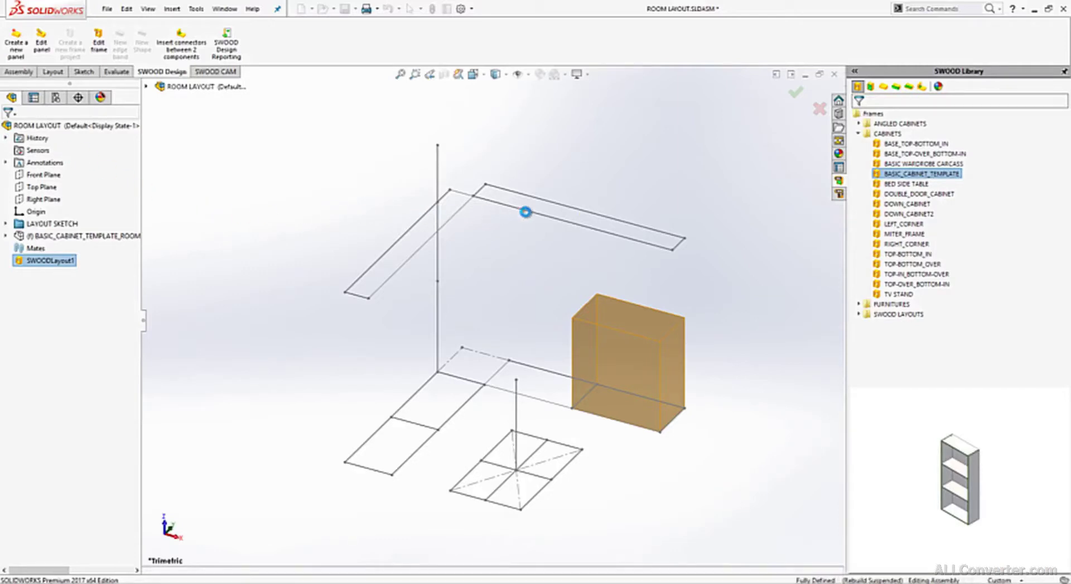
Step: Insert a copy of BASIC_CABINET_TEMPLATE on the back-right quarter of the island rectangle, fitted to sketch points at 500 x 300 x 800 mm
{"action": "right_click", "coordinate": [901, 174]}
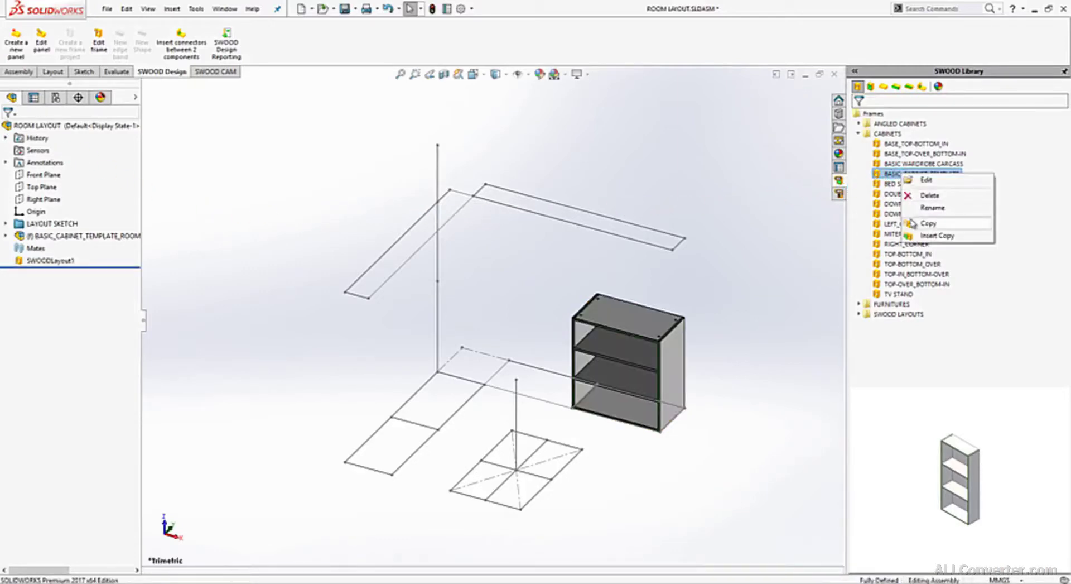
{"action": "left_click", "coordinate": [929, 236]}
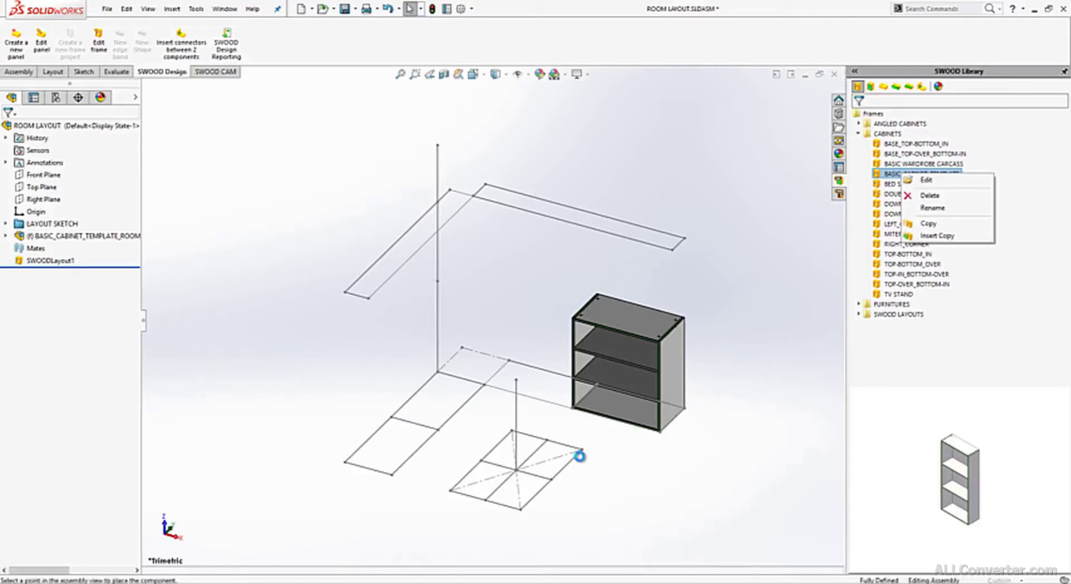
{"action": "left_click", "coordinate": [552, 482]}
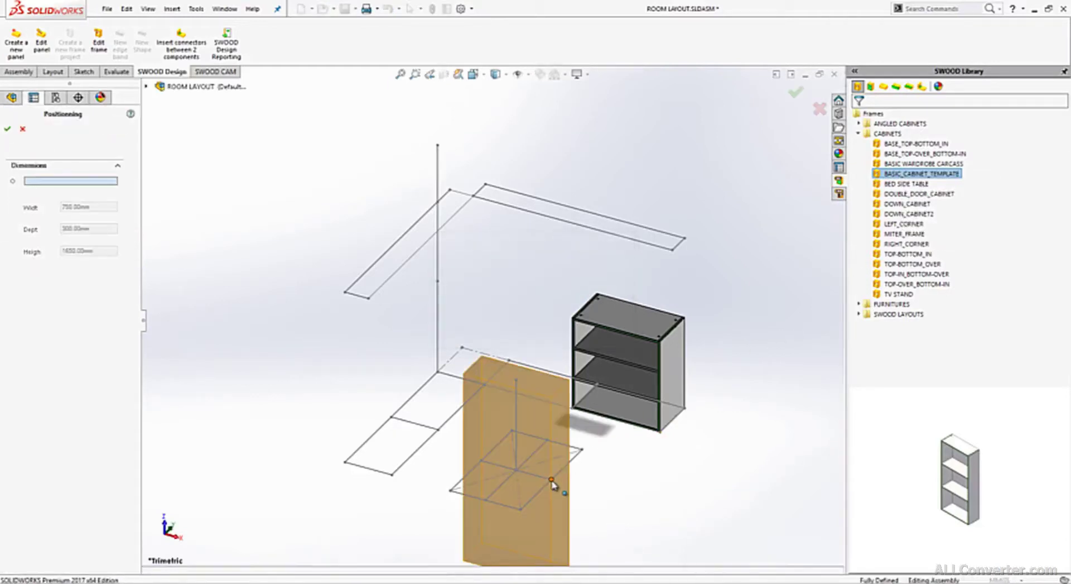
{"action": "left_click", "coordinate": [583, 449]}
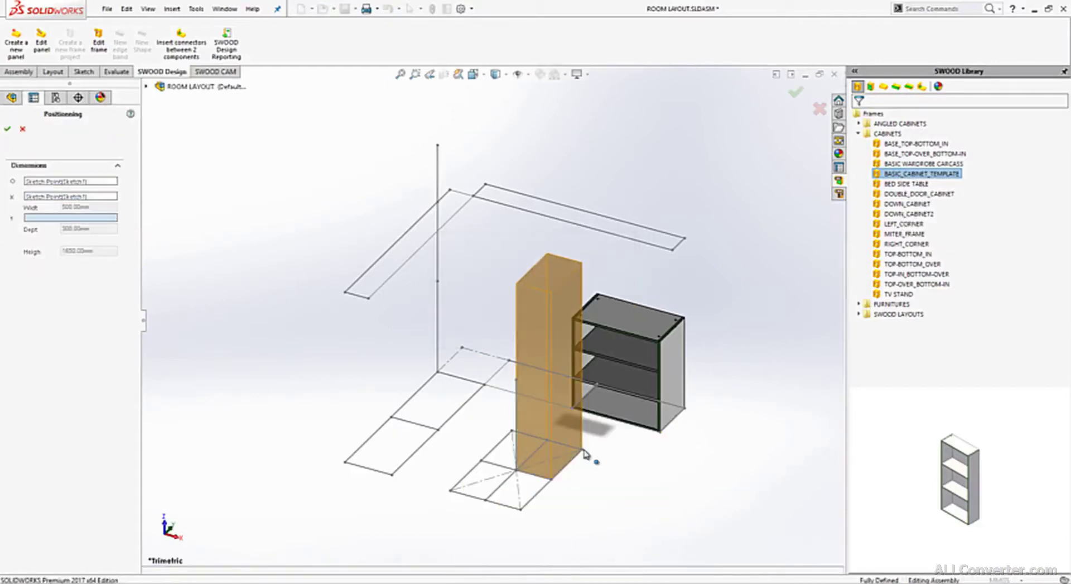
{"action": "left_click", "coordinate": [548, 443]}
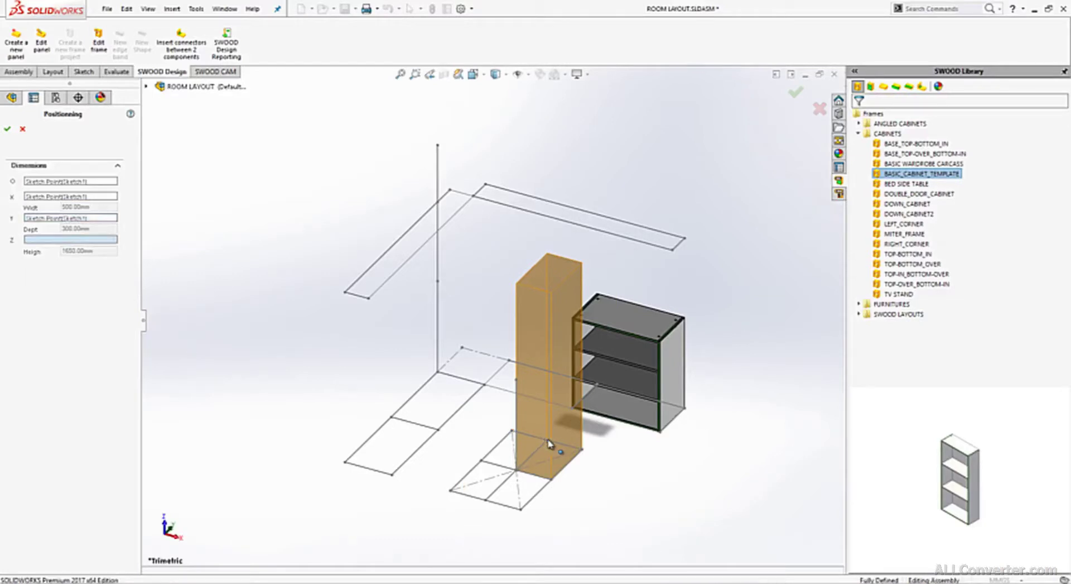
{"action": "left_click", "coordinate": [517, 381]}
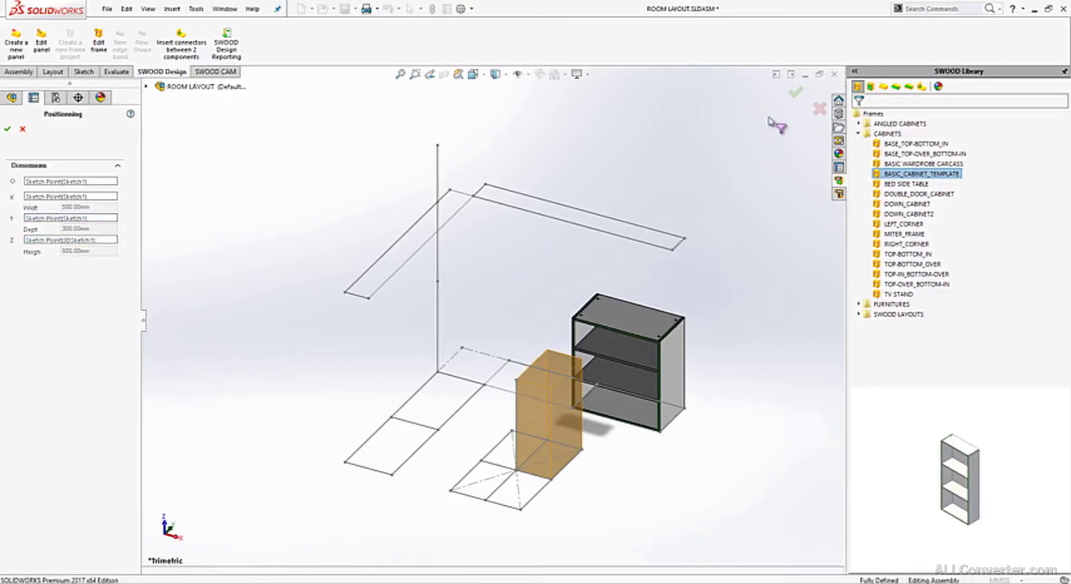
{"action": "left_click", "coordinate": [794, 93]}
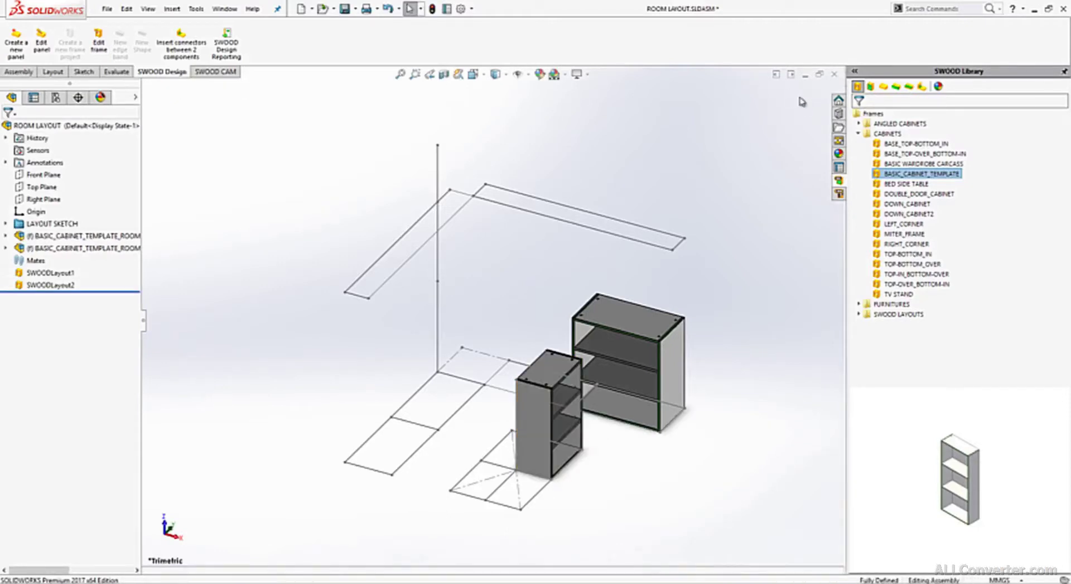
Step: Start inserting another copy of BASIC_CABINET_TEMPLATE into the room layout
{"action": "right_click", "coordinate": [906, 176]}
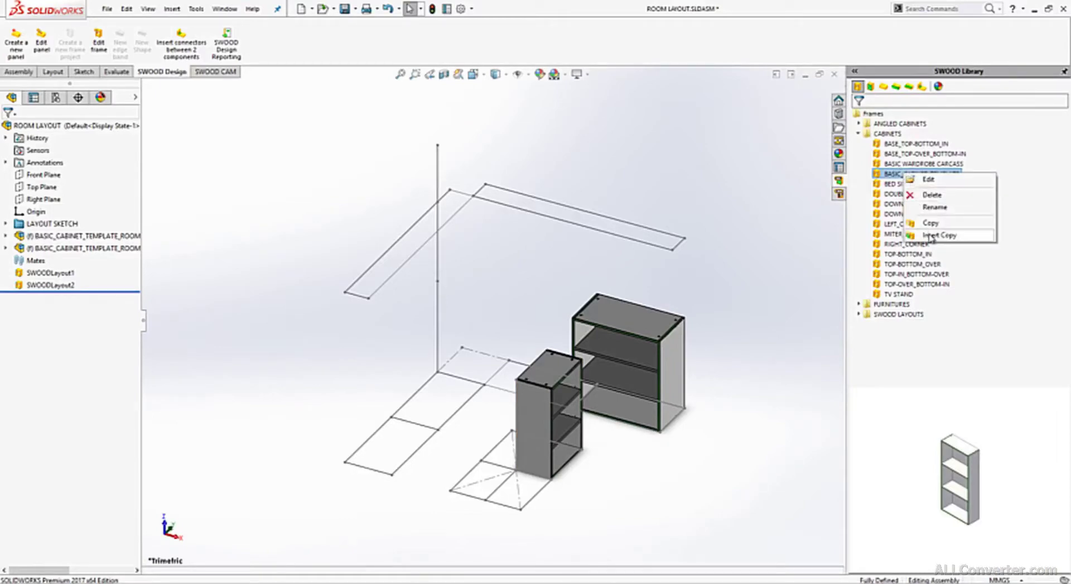
{"action": "left_click", "coordinate": [918, 239]}
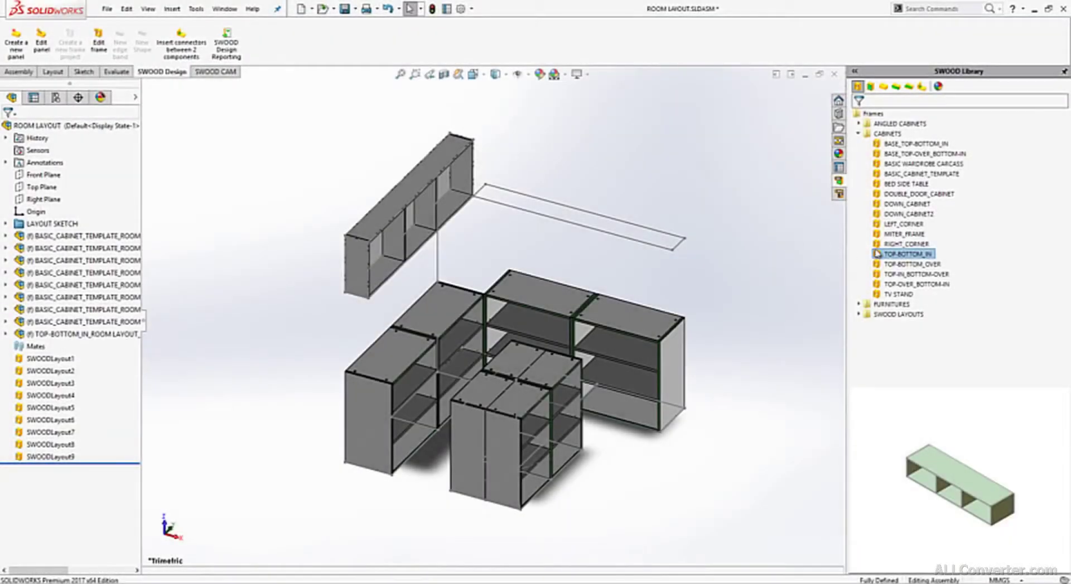
Step: Insert a copy of TOP-BOTTOM_IN on the empty upper wall rectangle, 1700 mm wide and 200 mm deep, reaching the top of the vertical layout line
{"action": "right_click", "coordinate": [889, 253]}
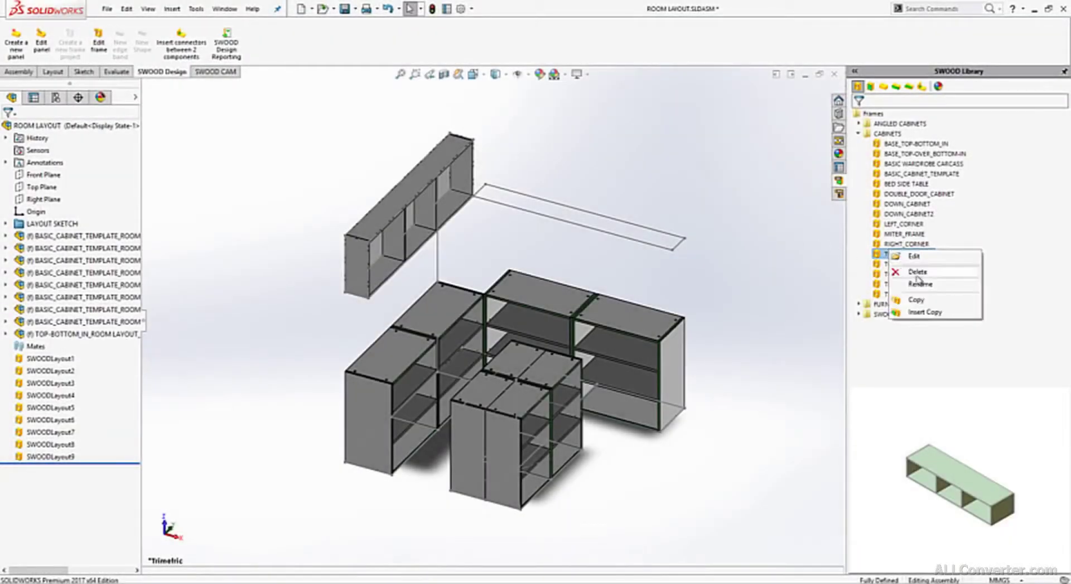
{"action": "left_click", "coordinate": [925, 311]}
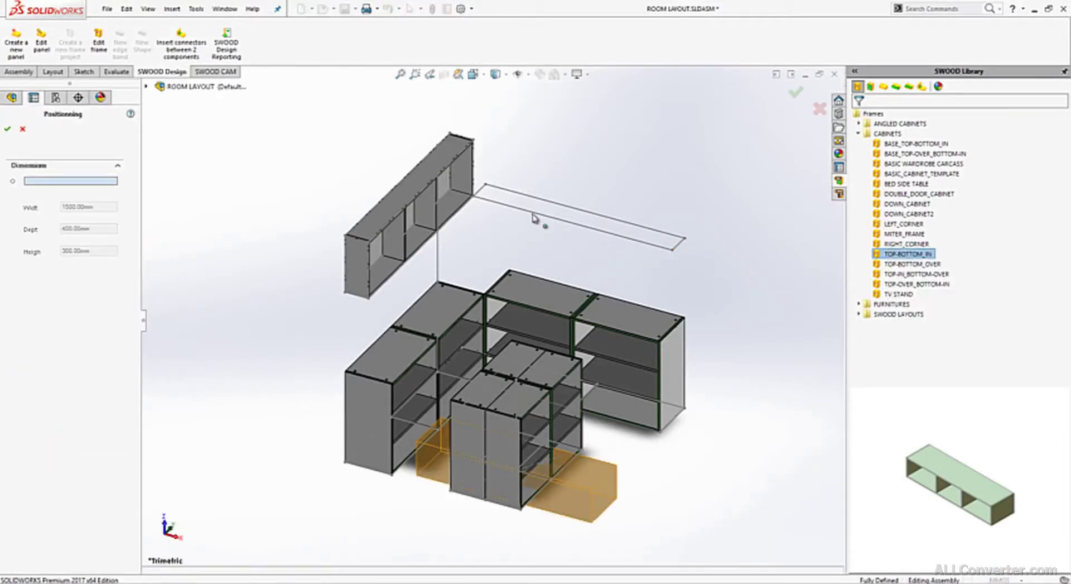
{"action": "left_click", "coordinate": [475, 201]}
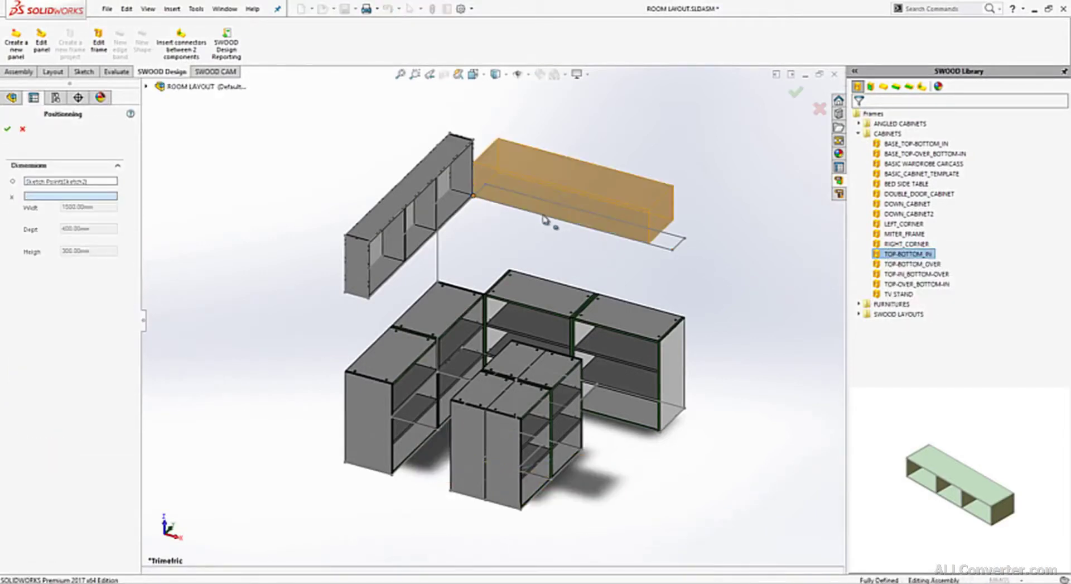
{"action": "left_click", "coordinate": [673, 251]}
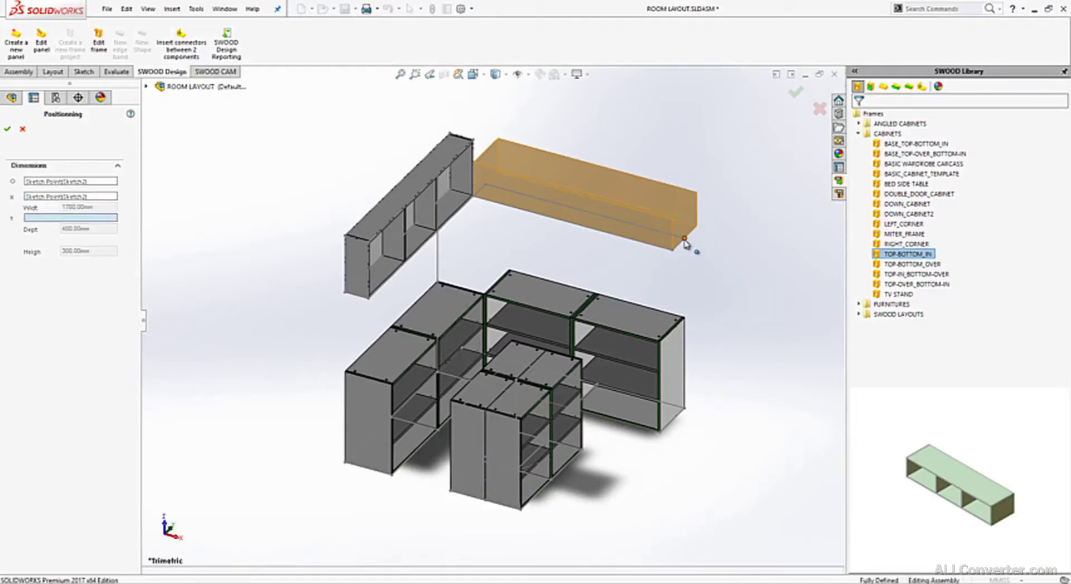
{"action": "left_click", "coordinate": [685, 240]}
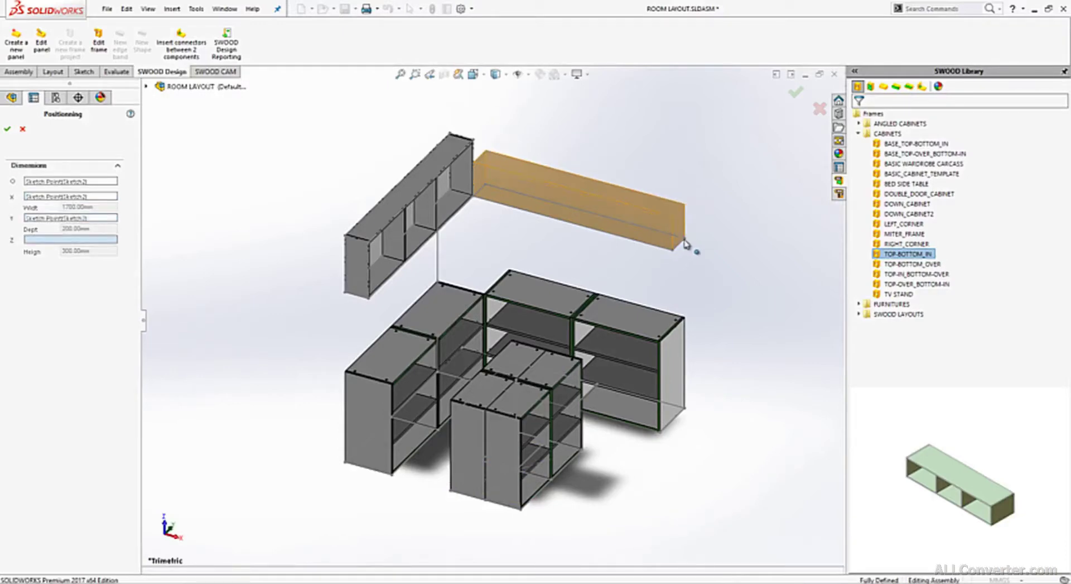
{"action": "left_click", "coordinate": [439, 147]}
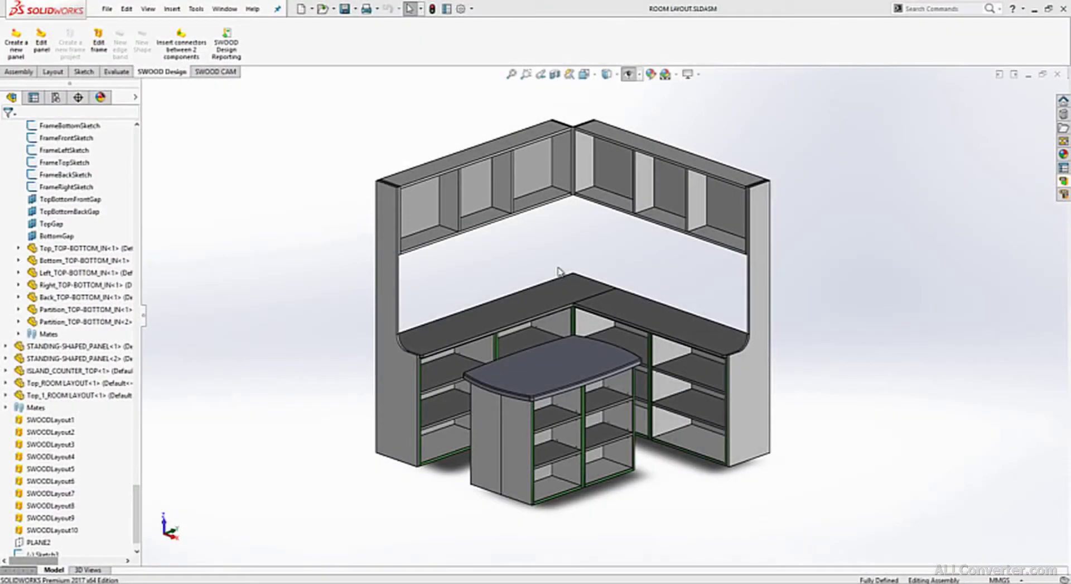
Step: Generate the SWOOD Design report for the room layout and open its WEB_REPORT_COSTING document in the browser
{"action": "left_click", "coordinate": [233, 53]}
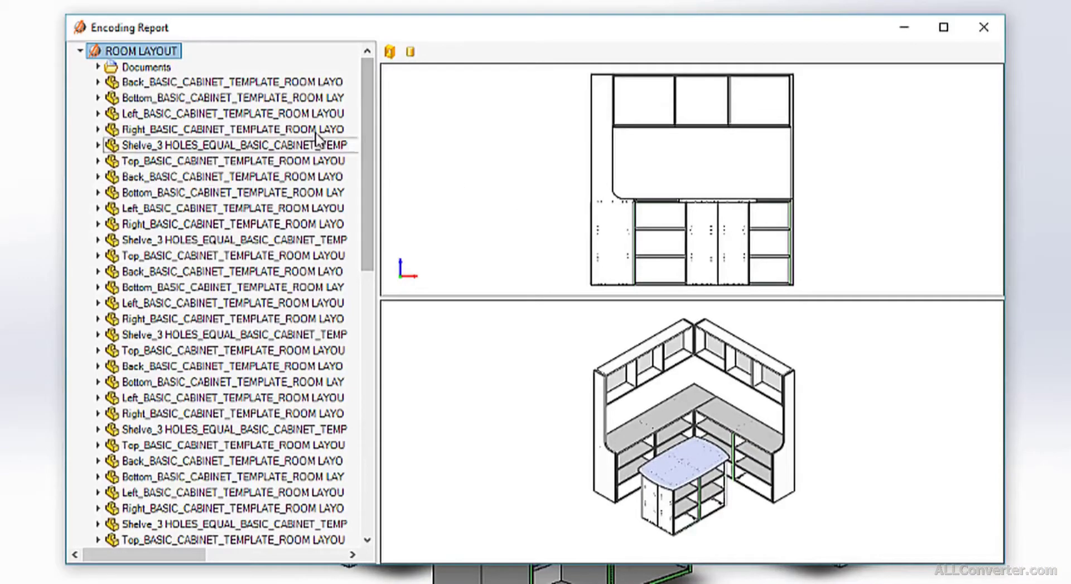
{"action": "left_click", "coordinate": [99, 67]}
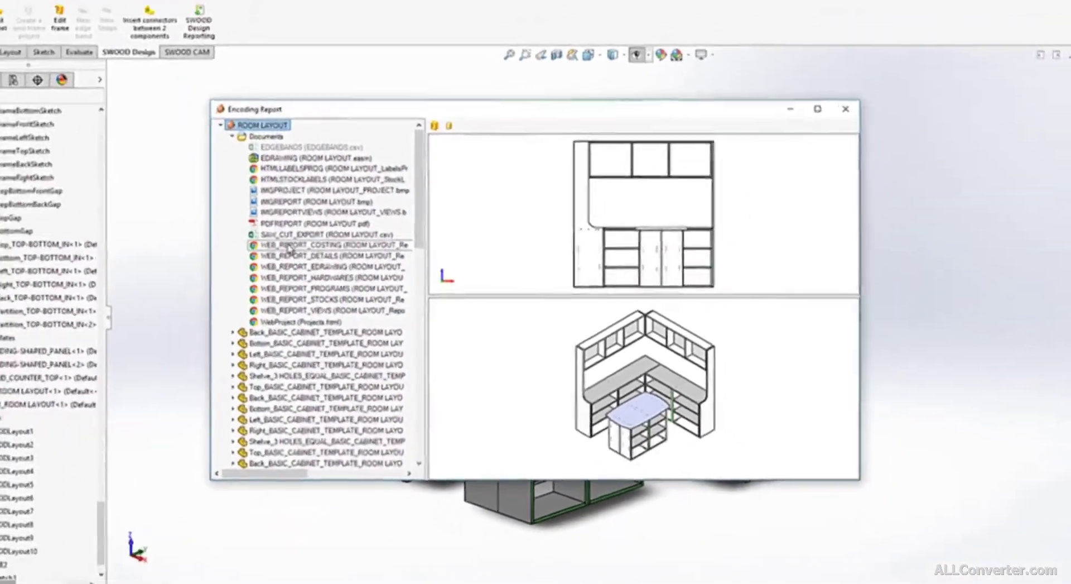
{"action": "left_click", "coordinate": [235, 236]}
{"action": "double_click", "coordinate": [306, 251]}
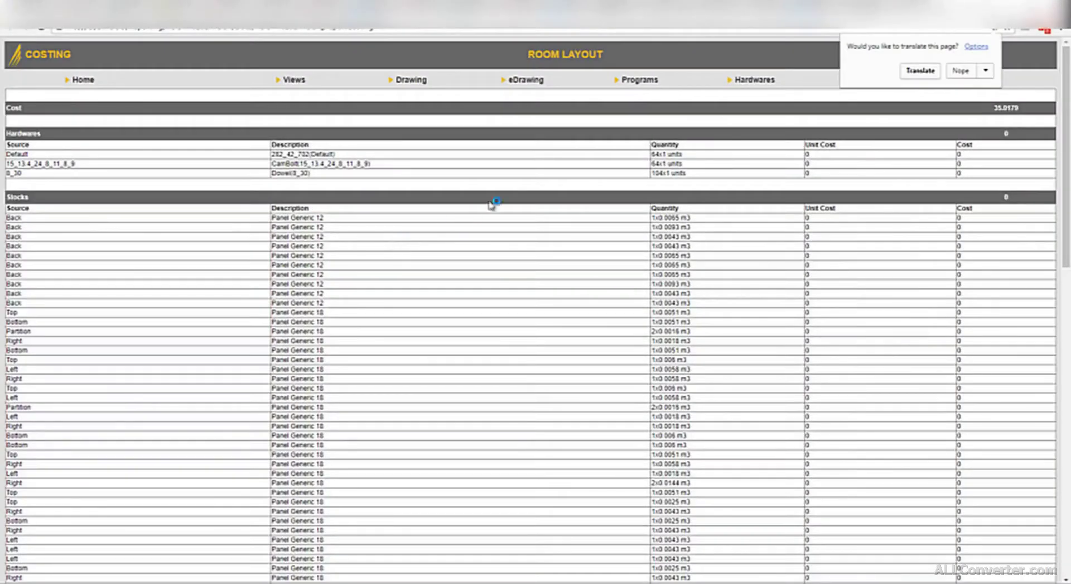
Step: Review the web report's project overview, views and all sheets of the ROOM LAYOUT PDF drawing, and return to the views page
{"action": "left_click", "coordinate": [83, 80]}
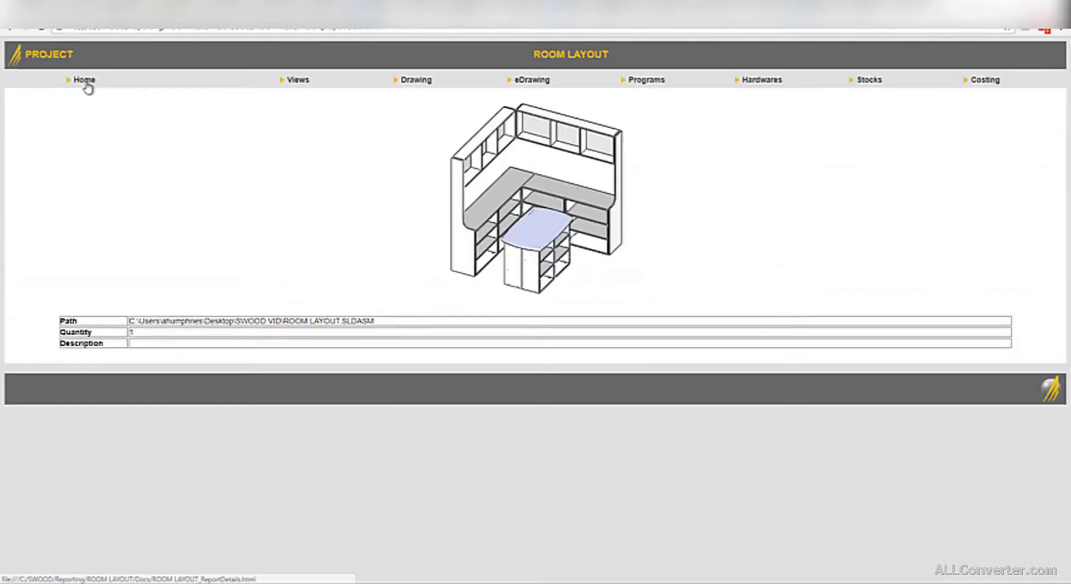
{"action": "left_click", "coordinate": [286, 82]}
{"action": "left_click", "coordinate": [414, 81]}
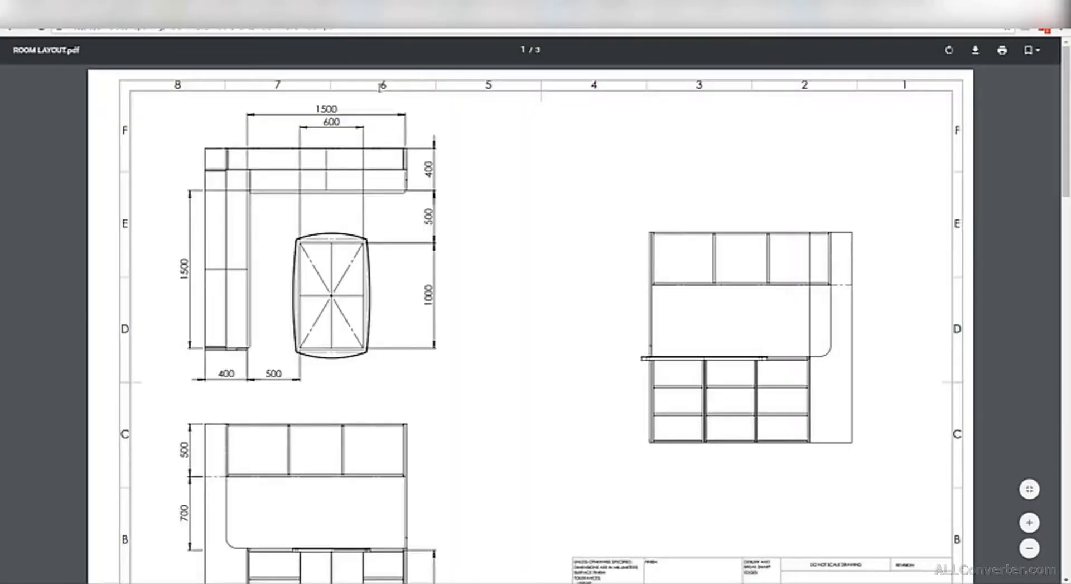
{"action": "scroll", "coordinate": [349, 141], "scroll_direction": "down", "scroll_amount": 3}
{"action": "scroll", "coordinate": [343, 149], "scroll_direction": "up", "scroll_amount": 1}
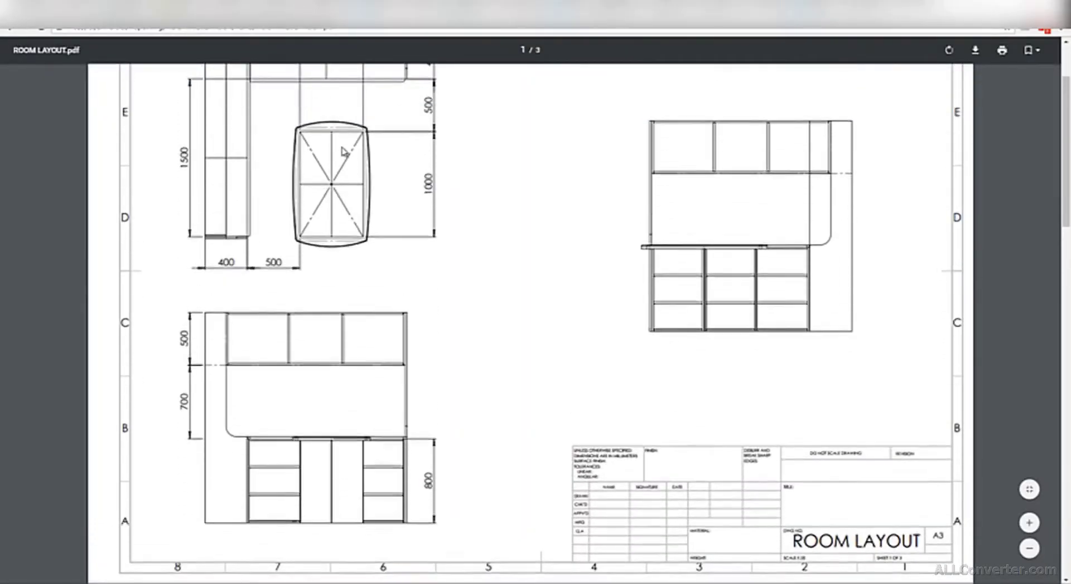
{"action": "scroll", "coordinate": [345, 151], "scroll_direction": "down", "scroll_amount": 12}
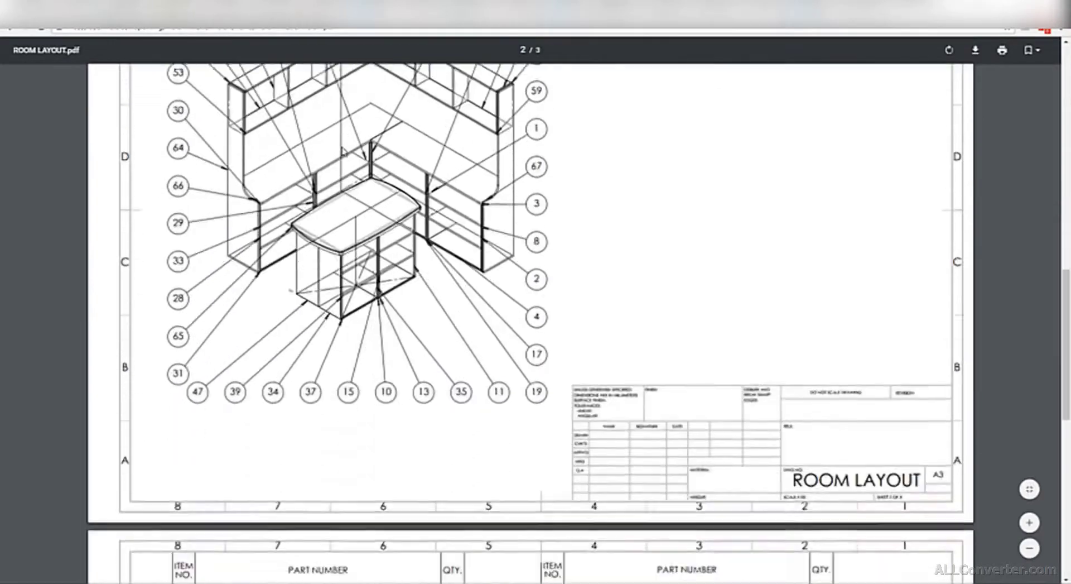
{"action": "scroll", "coordinate": [344, 151], "scroll_direction": "down", "scroll_amount": 5}
{"action": "left_click", "coordinate": [18, 31]}
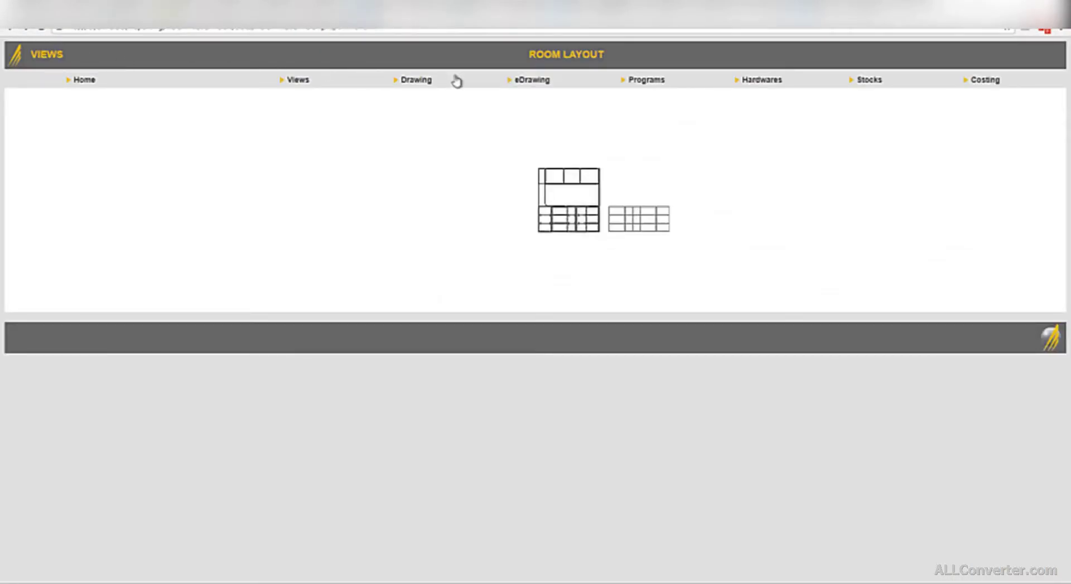
Step: Examine the report's hardware and stock lists and the costing breakdown down to the edge bands, dismissing the translation offer
{"action": "left_click", "coordinate": [753, 83]}
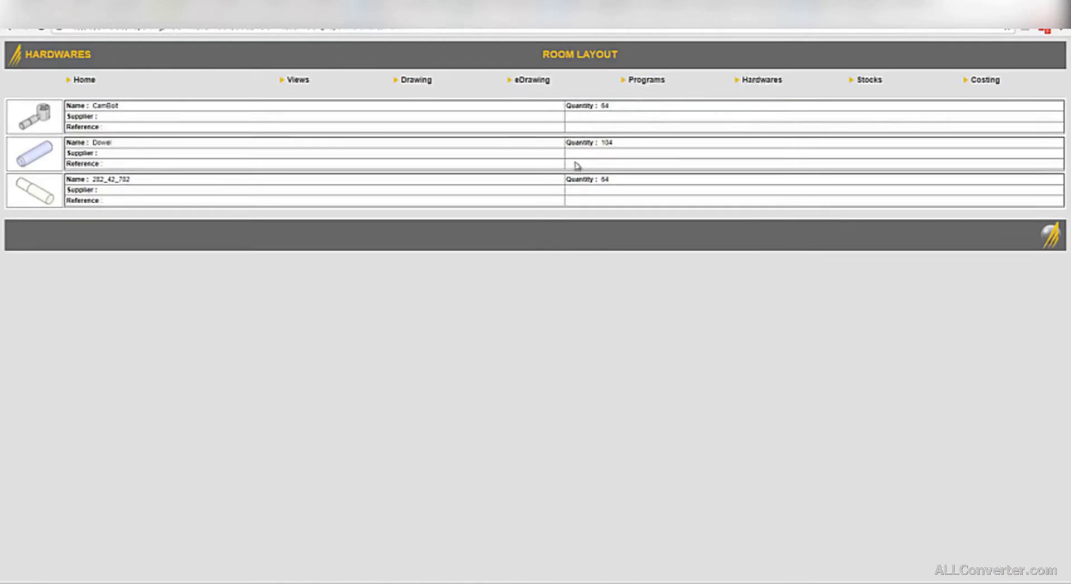
{"action": "left_click", "coordinate": [871, 80]}
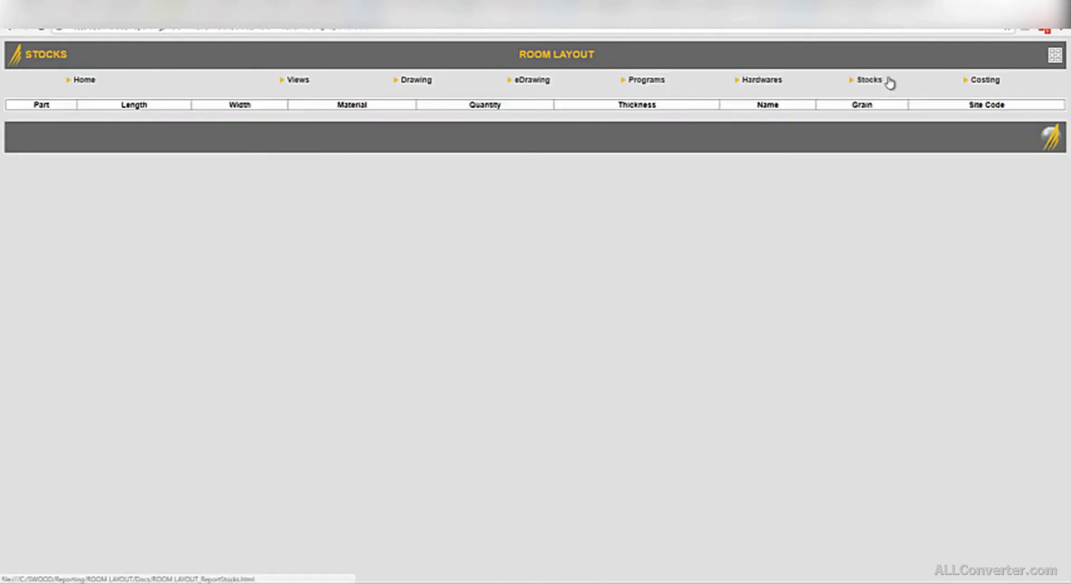
{"action": "left_click", "coordinate": [983, 80]}
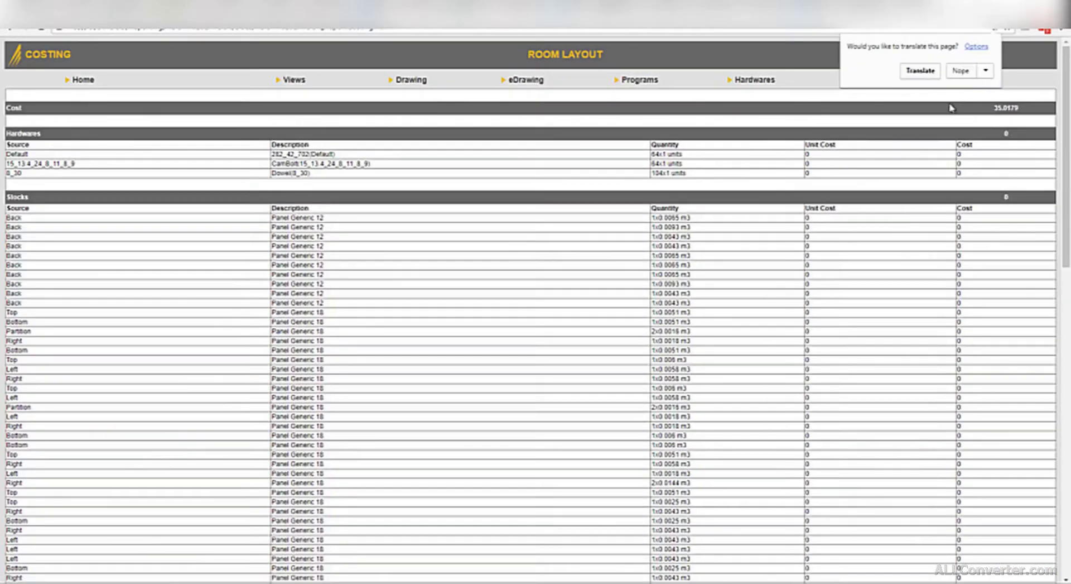
{"action": "left_click", "coordinate": [959, 70]}
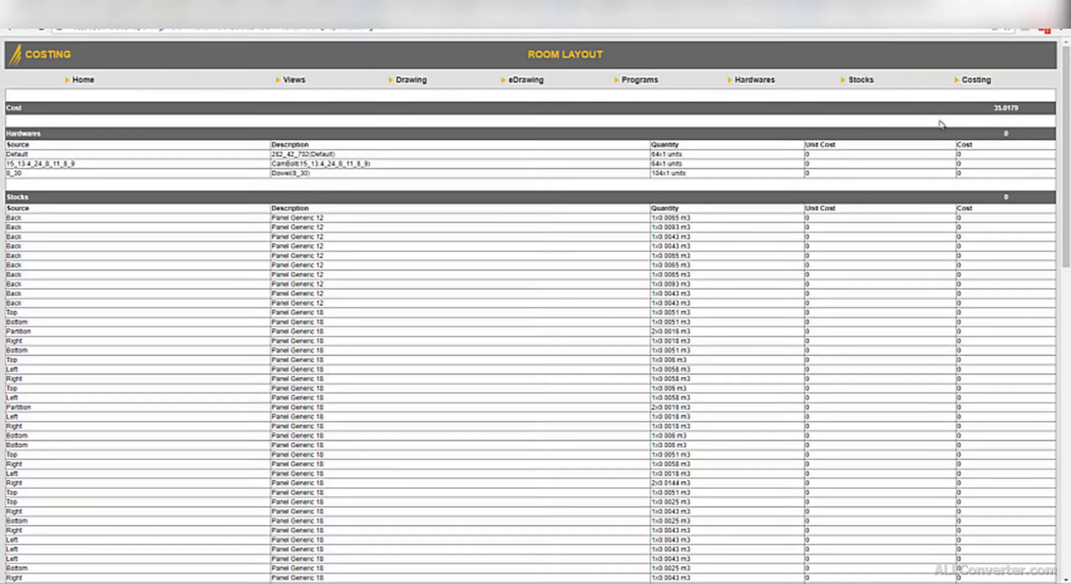
{"action": "scroll", "coordinate": [941, 124], "scroll_direction": "down", "scroll_amount": 7}
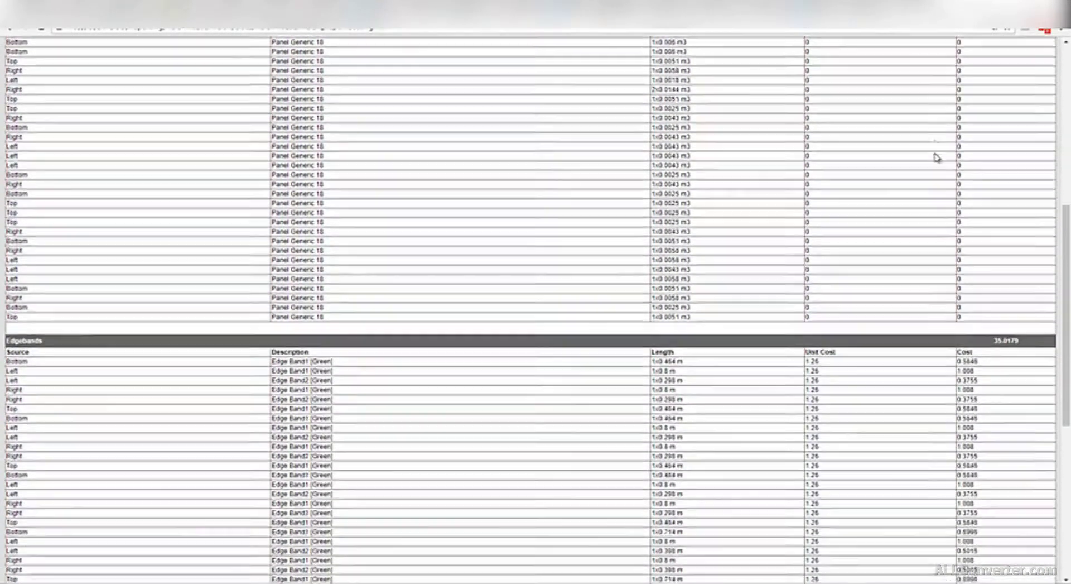
{"action": "scroll", "coordinate": [936, 157], "scroll_direction": "down", "scroll_amount": 4}
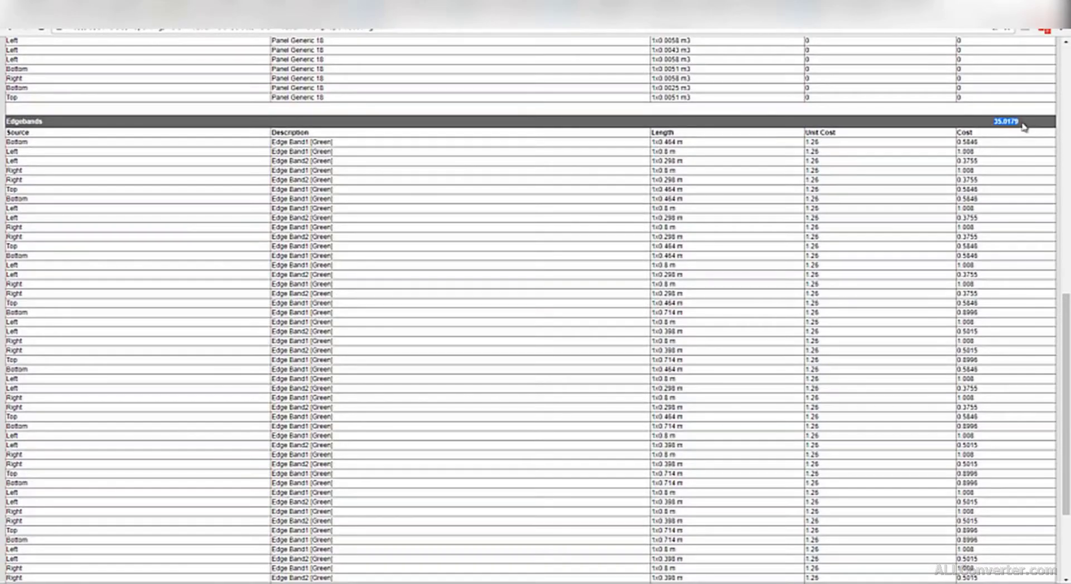
{"action": "scroll", "coordinate": [982, 139], "scroll_direction": "up", "scroll_amount": 11}
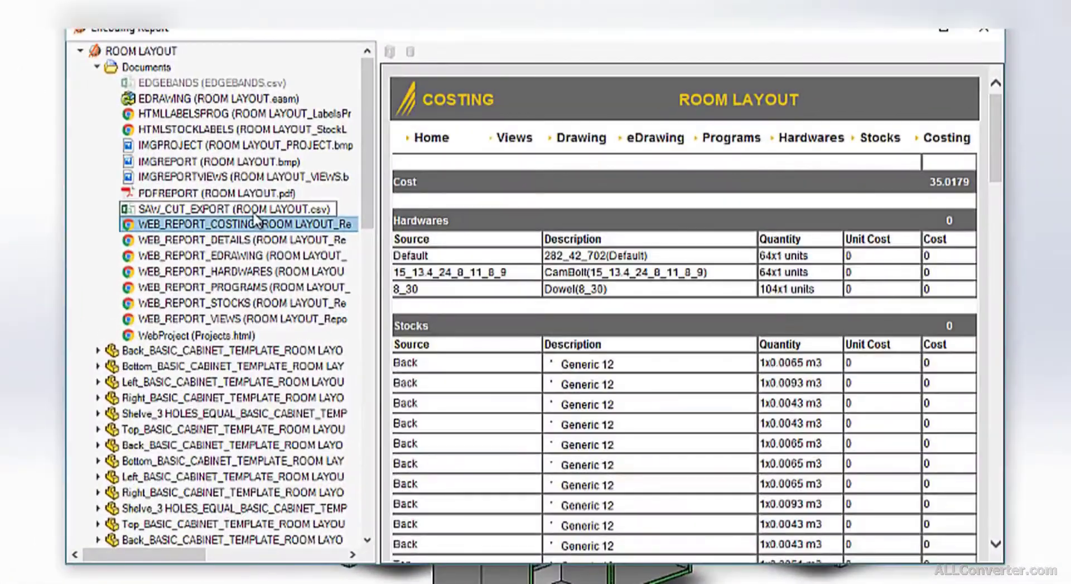
Step: Preview the SAW_CUT_EXPORT, PDFREPORT and EDGEBANDS documents in the Encoding Report and look through the edge band list
{"action": "left_click", "coordinate": [255, 211]}
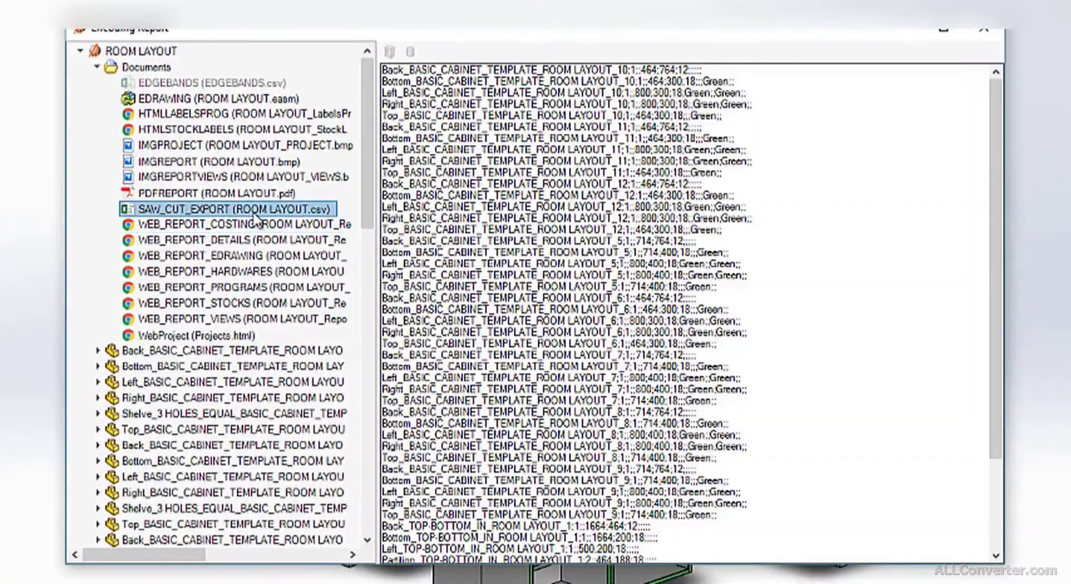
{"action": "mouse_move", "coordinate": [993, 95]}
{"action": "left_mouse_down"}
{"action": "mouse_move", "coordinate": [993, 192]}
{"action": "mouse_move", "coordinate": [998, 86]}
{"action": "left_mouse_up"}
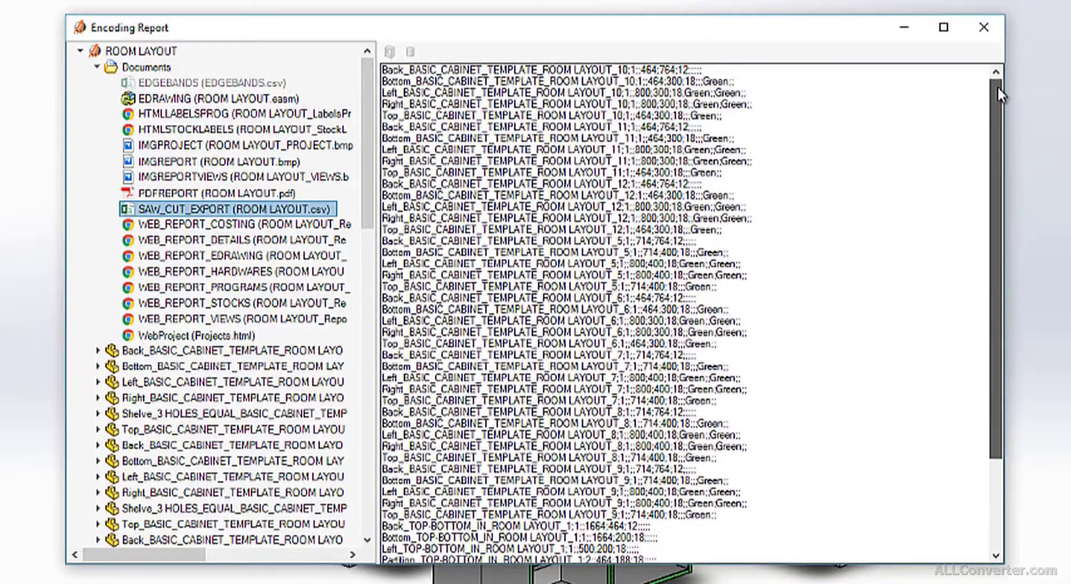
{"action": "left_click", "coordinate": [262, 192]}
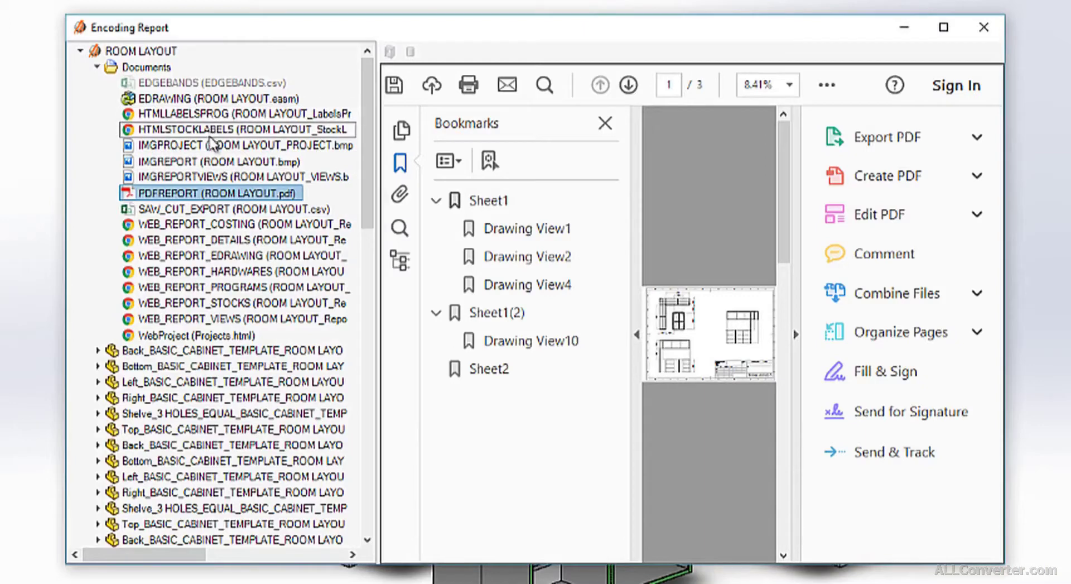
{"action": "left_click", "coordinate": [209, 83]}
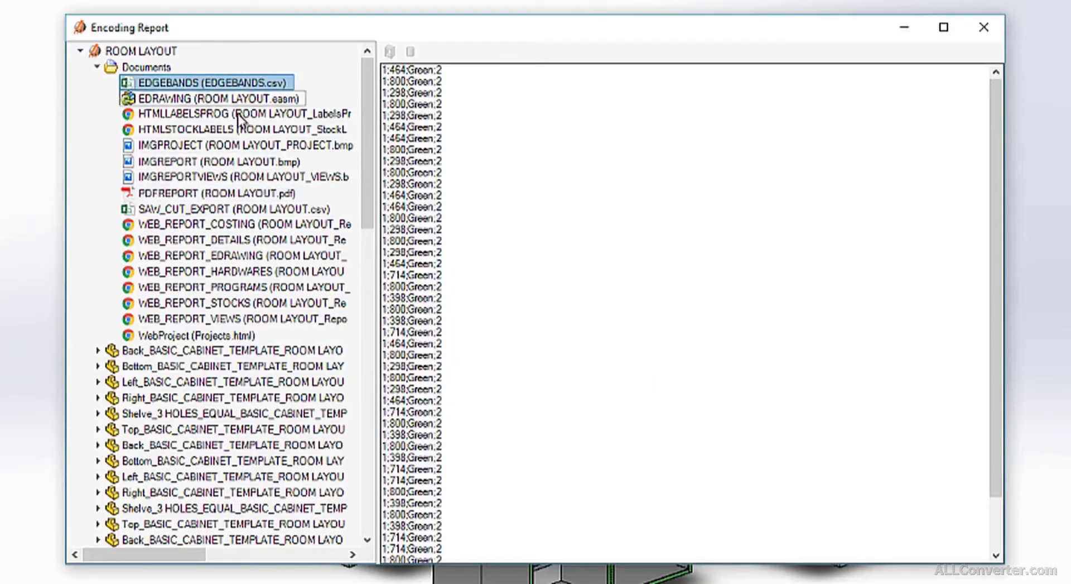
{"action": "left_click_drag", "start_coordinate": [996, 114], "coordinate": [999, 185]}
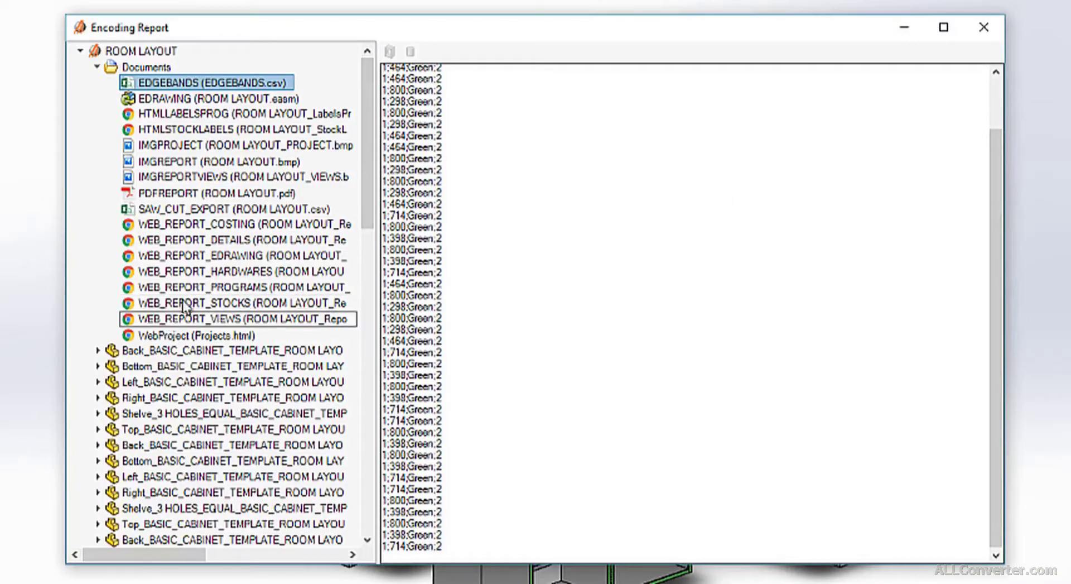
Step: Close the Encoding Report and open a new SWOOD CAM nesting project
{"action": "left_click", "coordinate": [97, 67]}
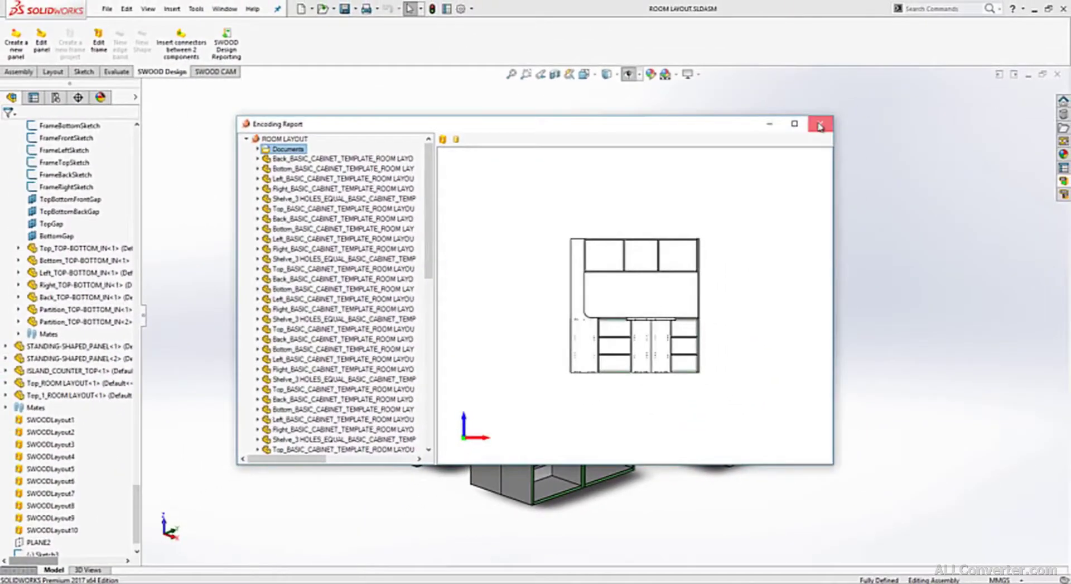
{"action": "left_click", "coordinate": [819, 125]}
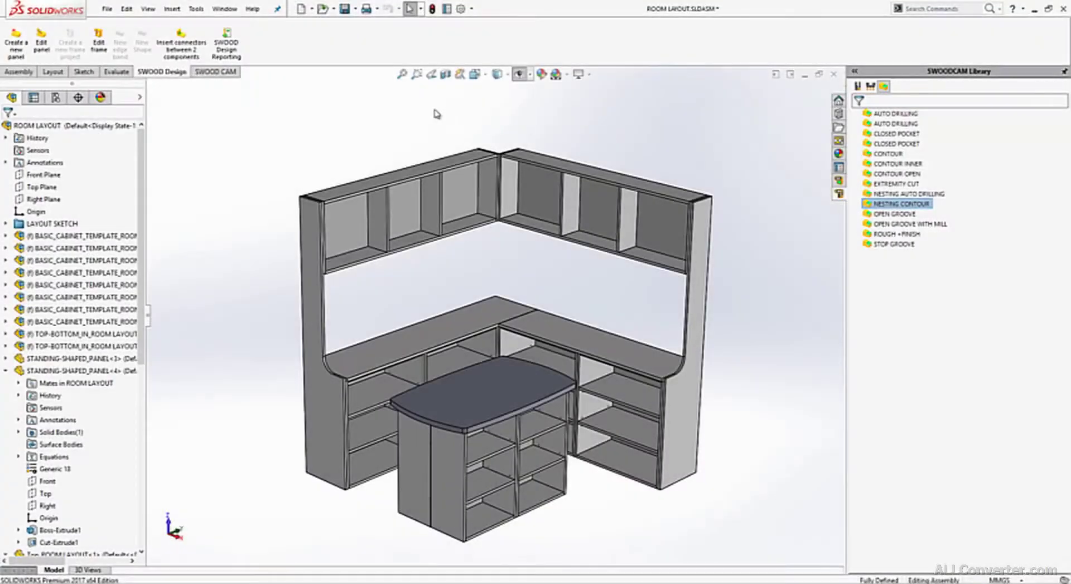
{"action": "left_click", "coordinate": [198, 9]}
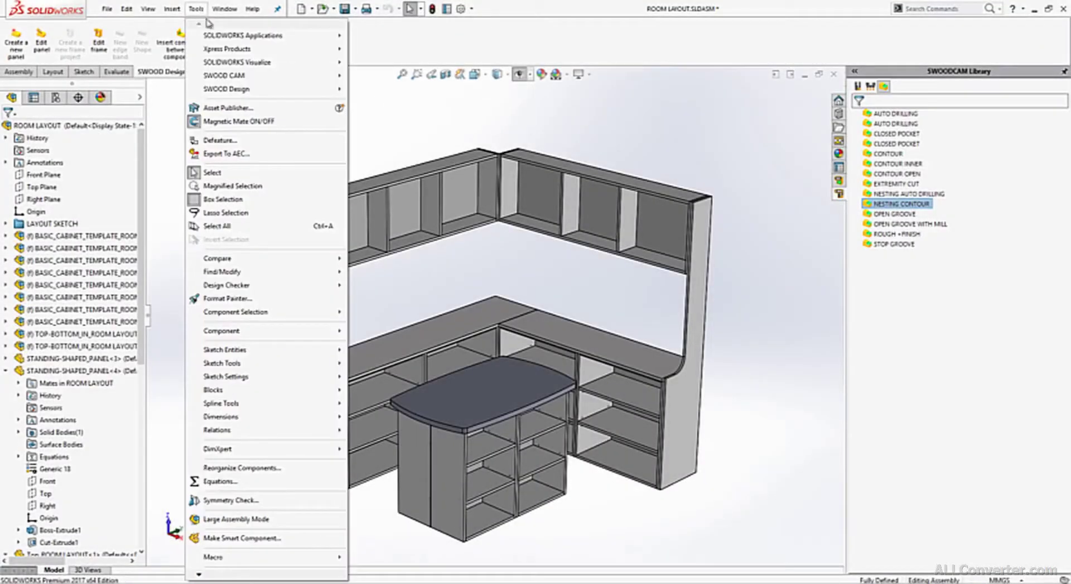
{"action": "mouse_move", "coordinate": [251, 75]}
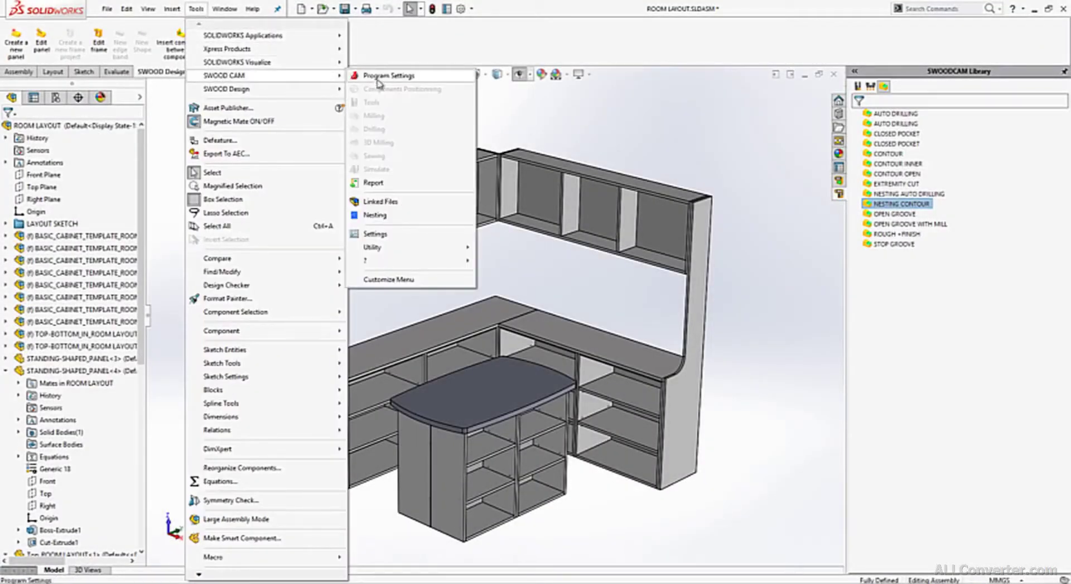
{"action": "left_click", "coordinate": [375, 215]}
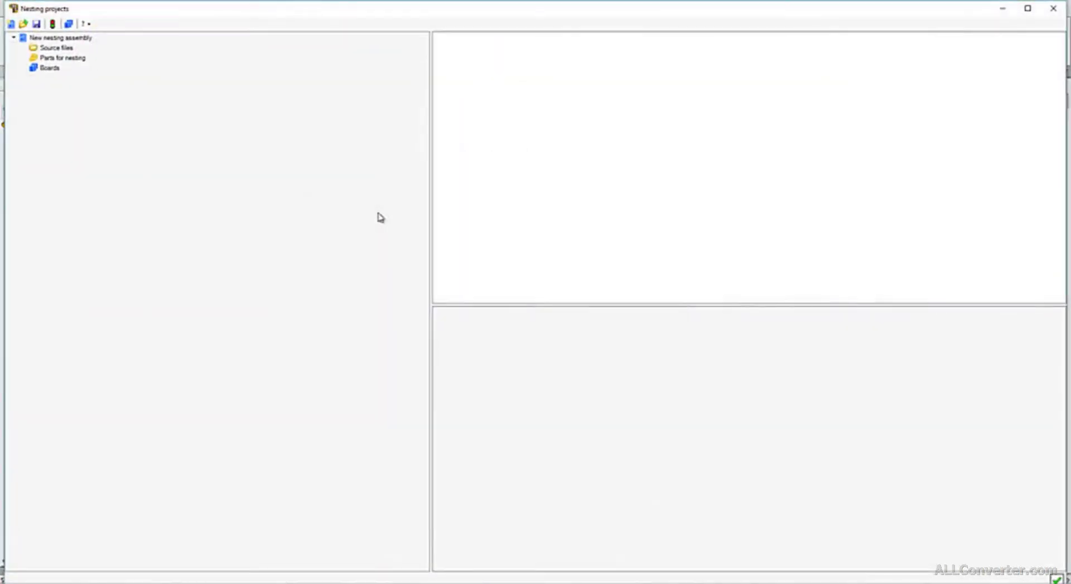
Step: Add ROOM LAYOUT.SLDASM as the nesting project's source file and collapse its list of parts for nesting
{"action": "right_click", "coordinate": [79, 49]}
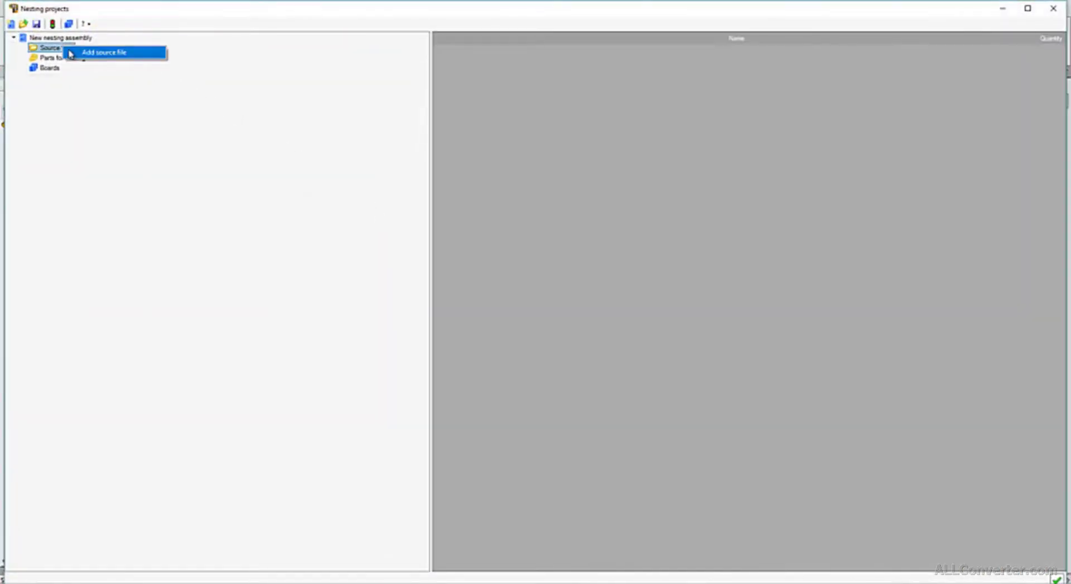
{"action": "left_click", "coordinate": [78, 52]}
{"action": "left_click", "coordinate": [140, 107]}
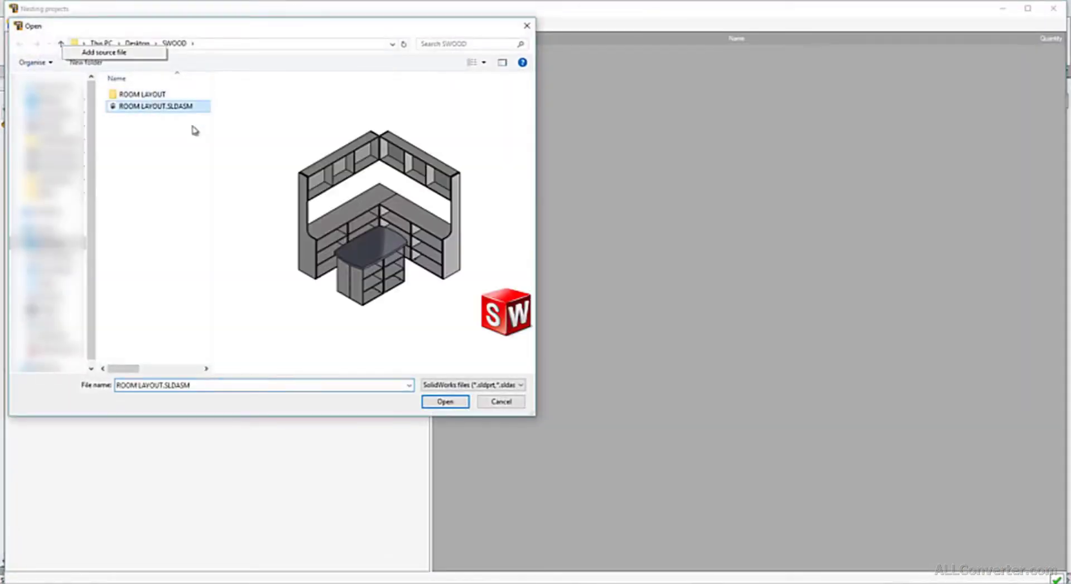
{"action": "left_click", "coordinate": [445, 401]}
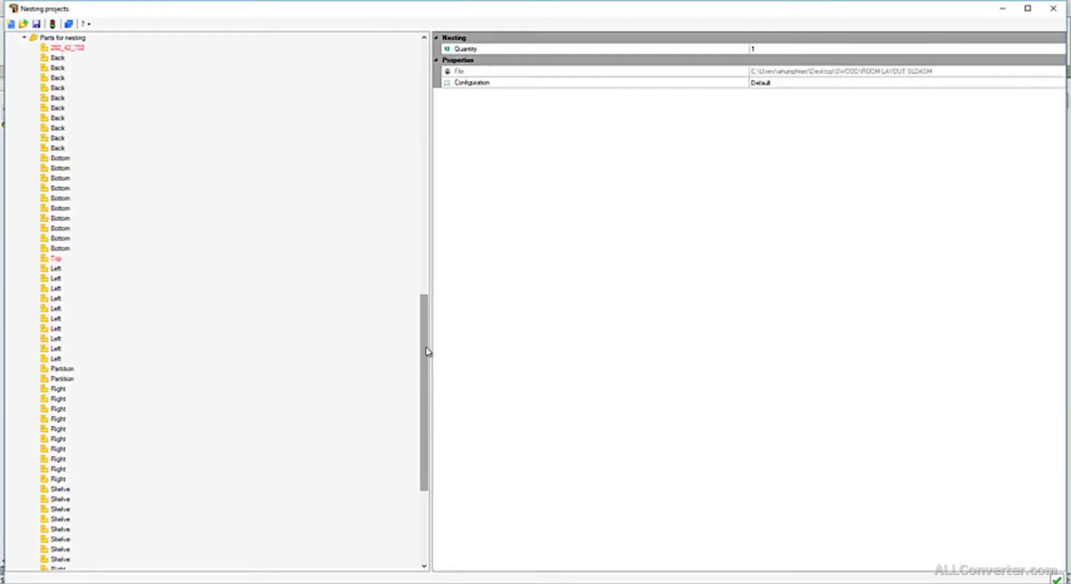
{"action": "left_click_drag", "start_coordinate": [427, 347], "coordinate": [428, 80]}
{"action": "left_click", "coordinate": [35, 57]}
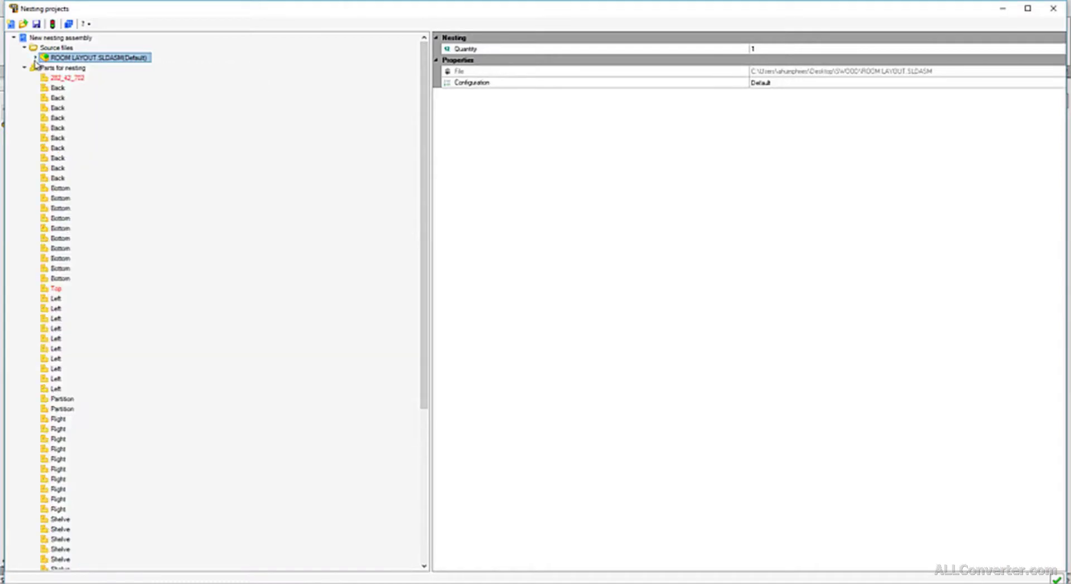
{"action": "left_click", "coordinate": [25, 68]}
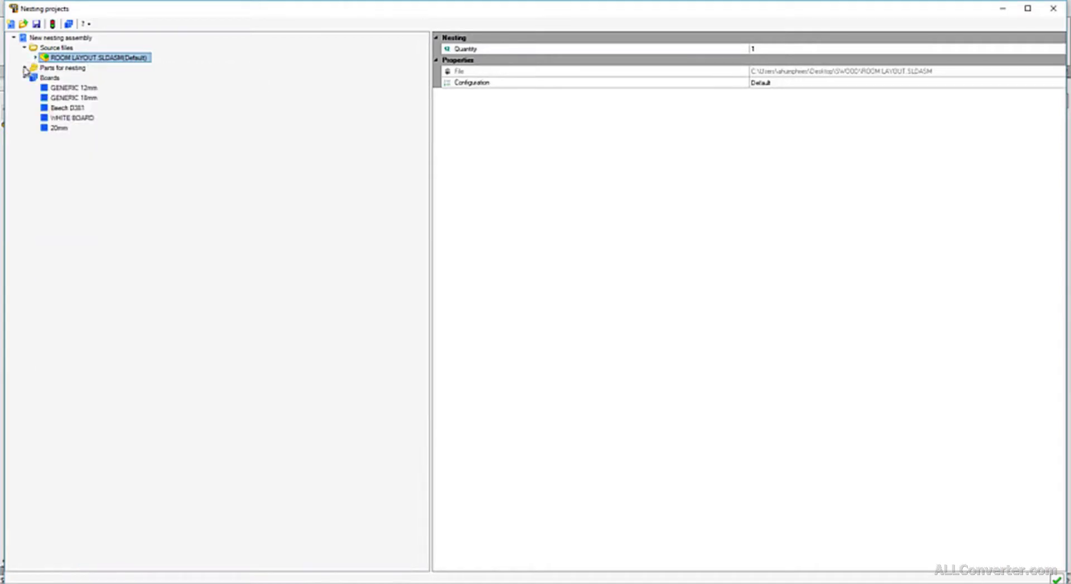
Step: Calculate the nesting for the room layout and check the summary of the nesting result
{"action": "left_click", "coordinate": [52, 24]}
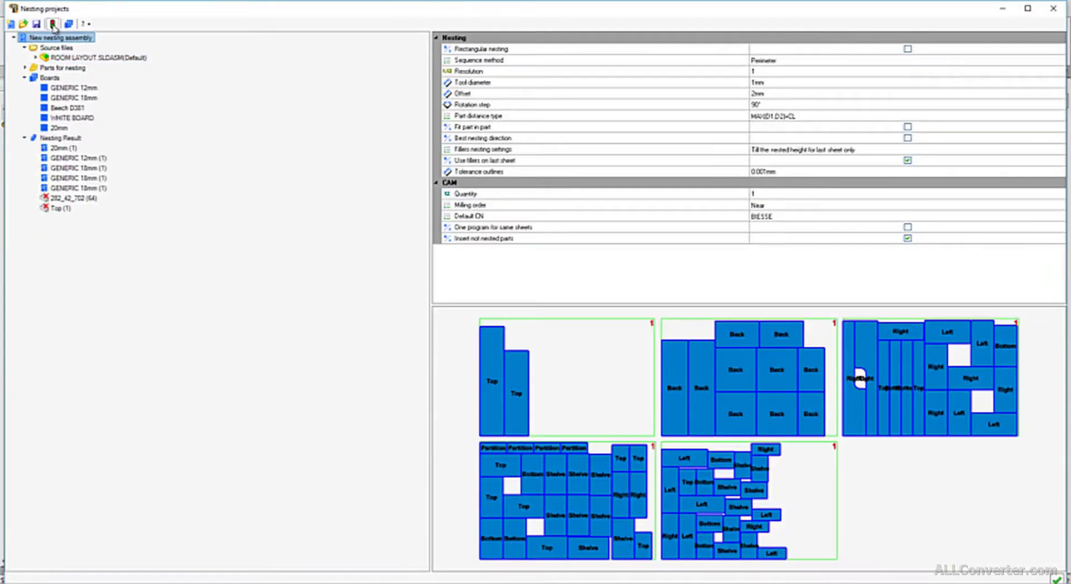
{"action": "left_click", "coordinate": [25, 138]}
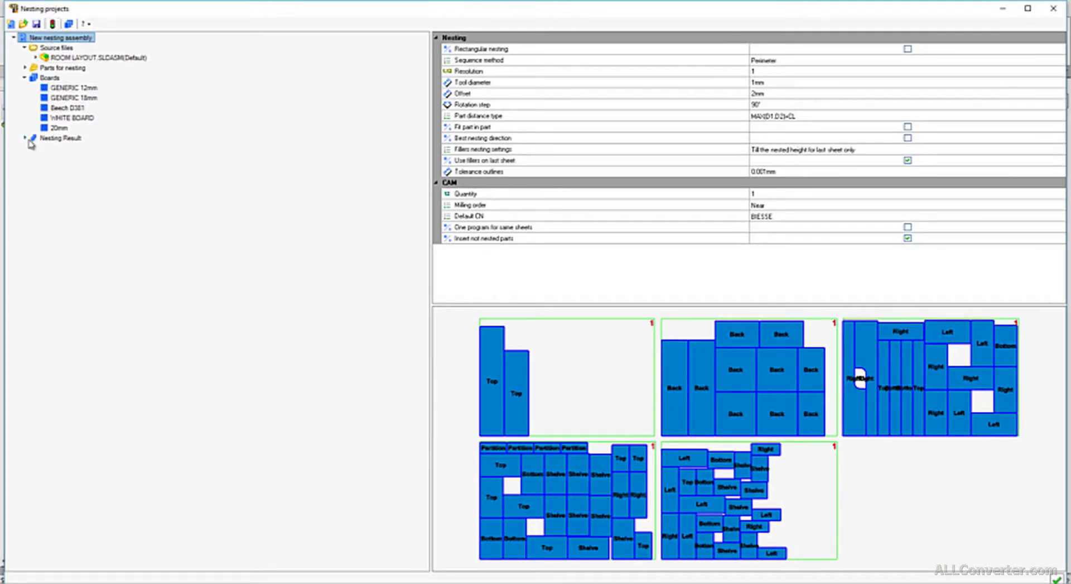
{"action": "left_click", "coordinate": [59, 138]}
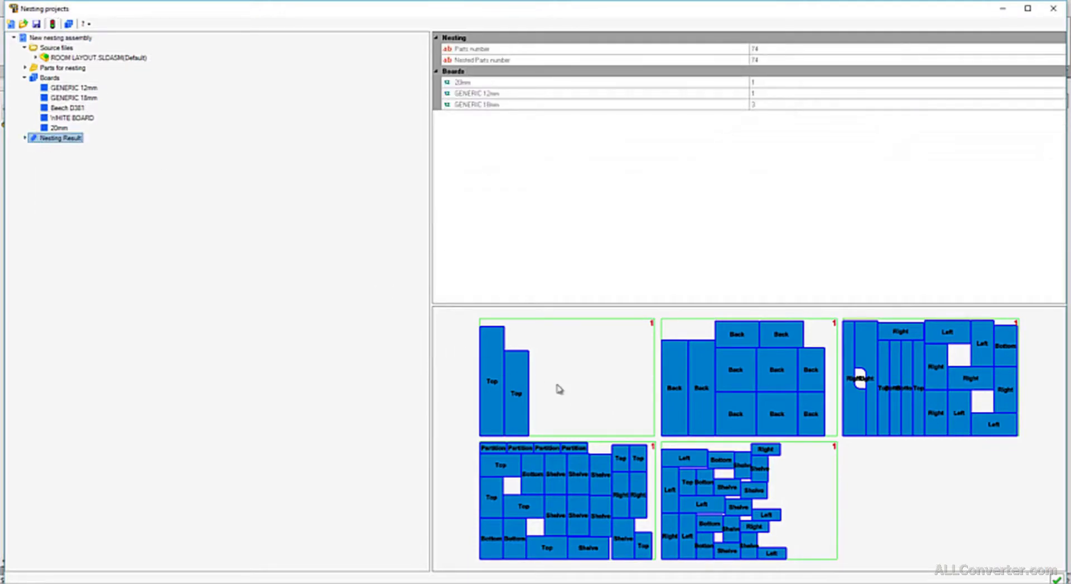
Step: Set the nesting assembly's tool diameter to 18 mm and recalculate the nesting
{"action": "left_click", "coordinate": [98, 38]}
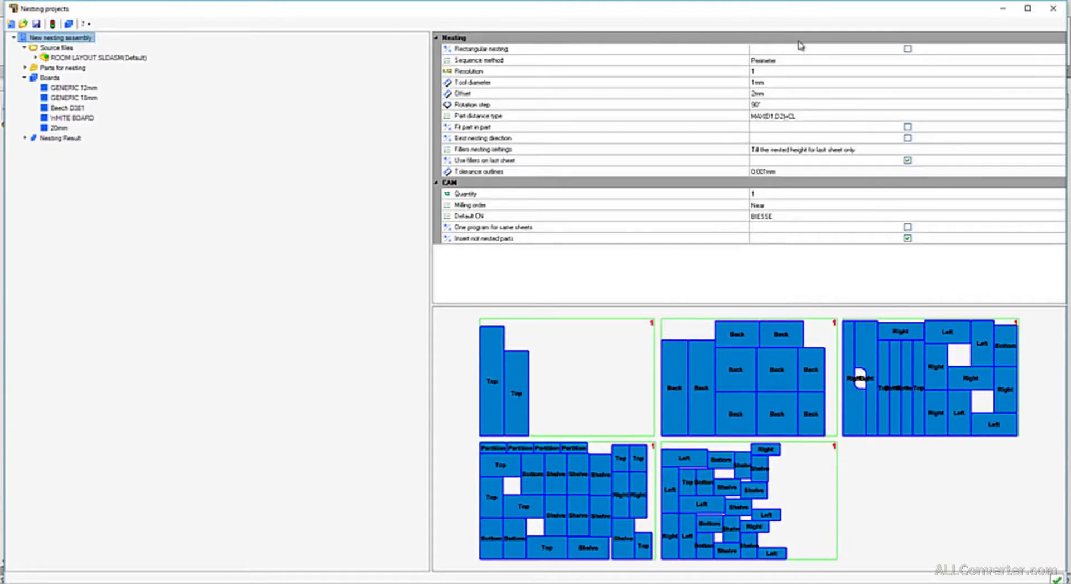
{"action": "left_click", "coordinate": [788, 82]}
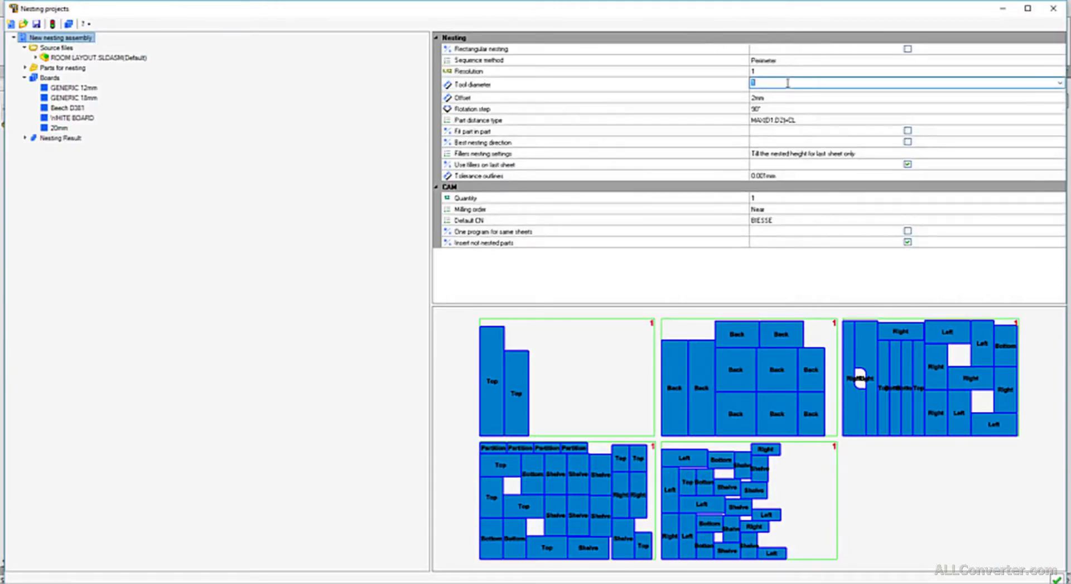
{"action": "key", "text": "Return"}
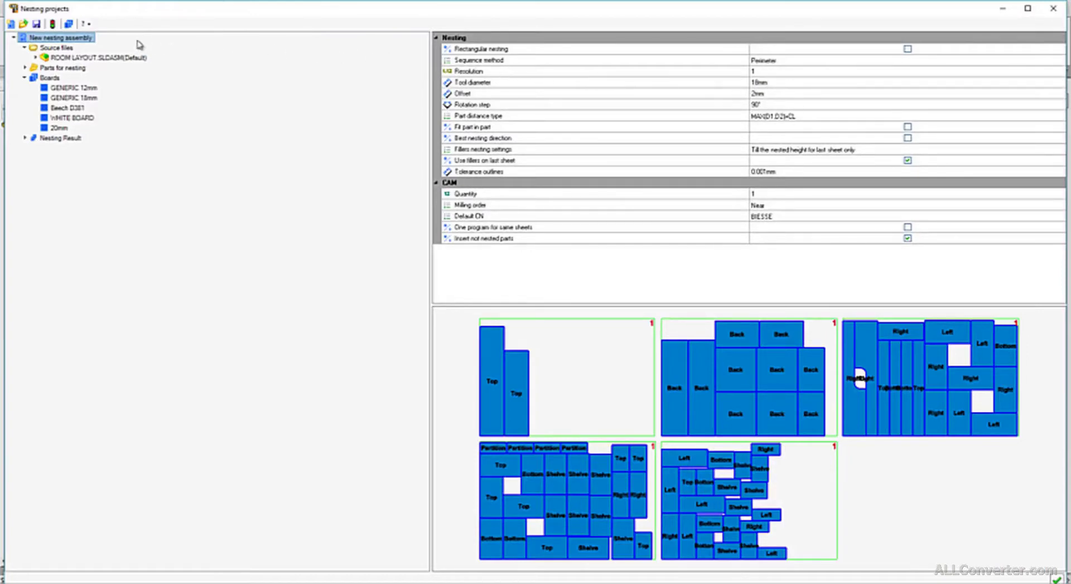
{"action": "left_click", "coordinate": [53, 24]}
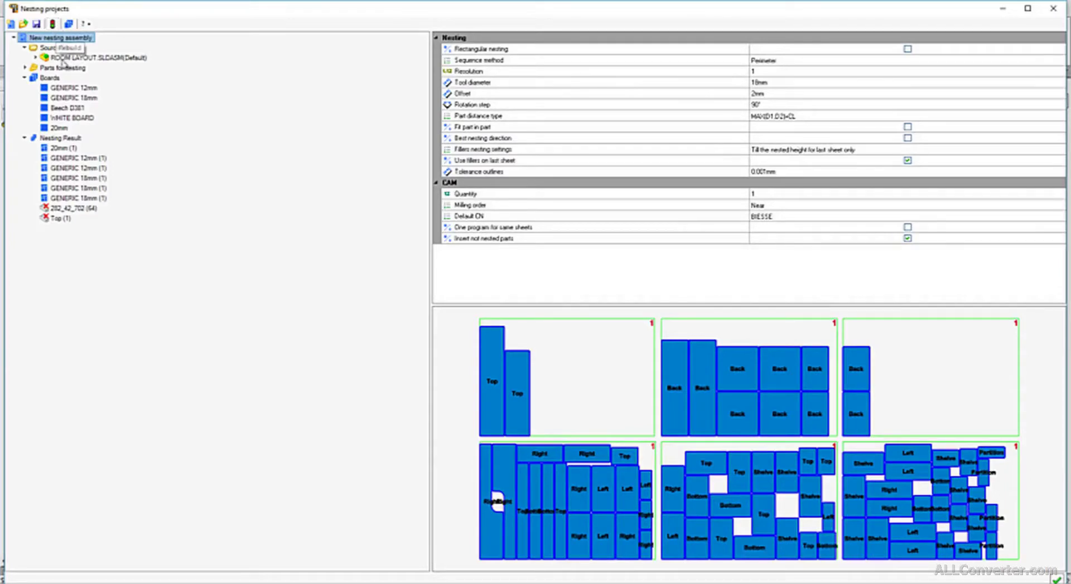
Step: Inspect each nested sheet in the nesting result, from the 20mm board through the GENERIC 12mm and GENERIC 18mm boards
{"action": "left_click", "coordinate": [61, 147]}
{"action": "left_click", "coordinate": [60, 158]}
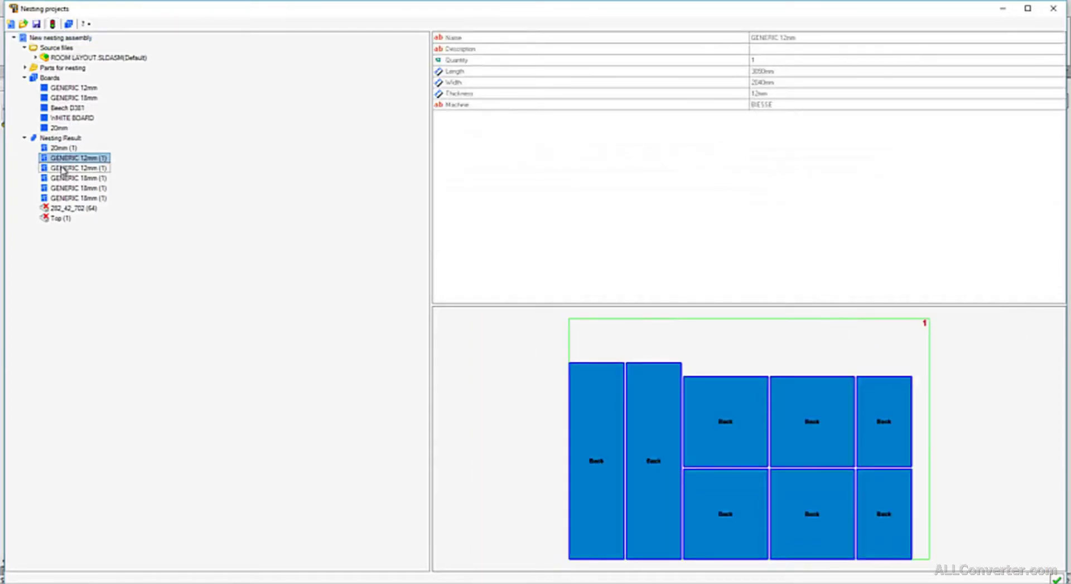
{"action": "left_click", "coordinate": [63, 169]}
{"action": "left_click", "coordinate": [63, 178]}
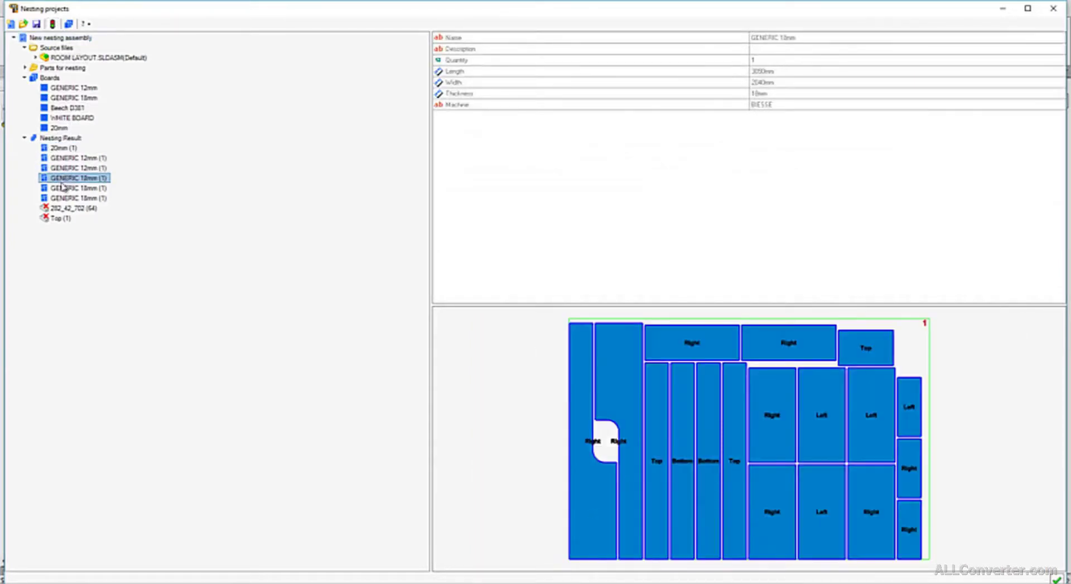
{"action": "left_click", "coordinate": [62, 188]}
{"action": "left_click", "coordinate": [63, 198]}
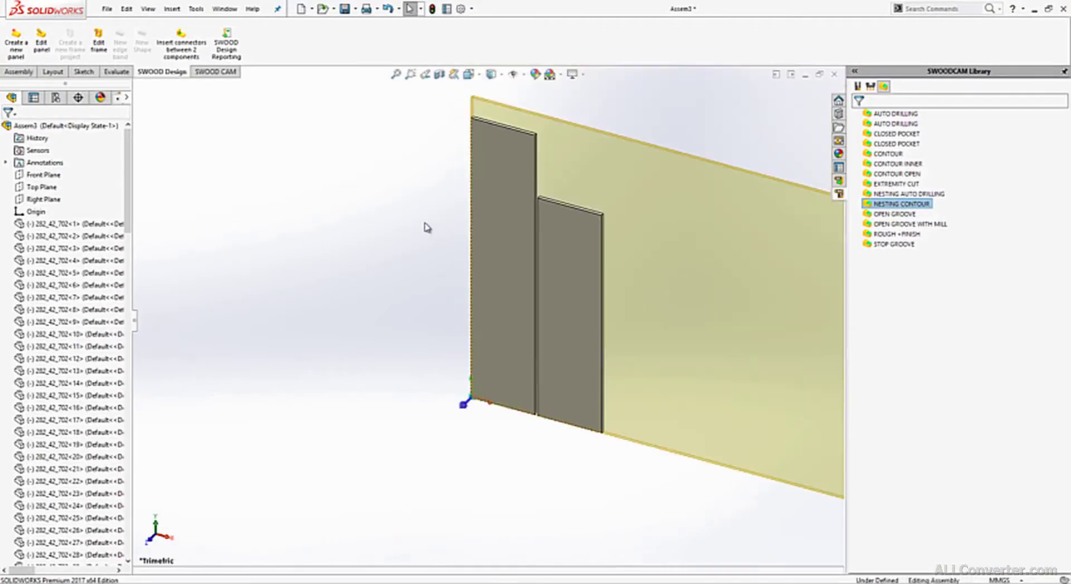
Step: Show the SWOOD CAM tree of the nesting assembly and activate Sheets 2 to 6 in turn to view their nested panels
{"action": "left_click", "coordinate": [121, 100]}
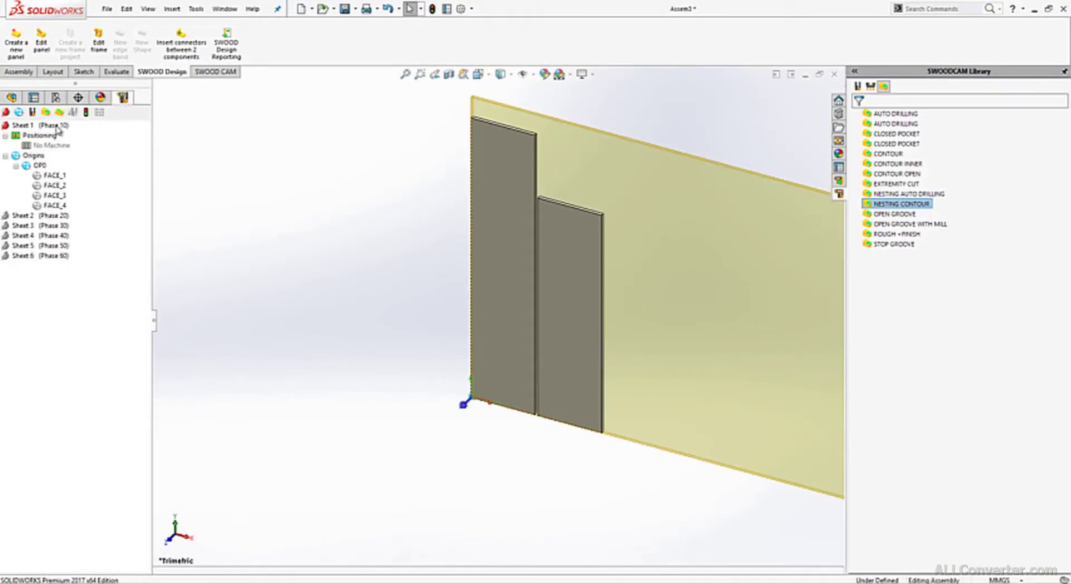
{"action": "double_click", "coordinate": [38, 215]}
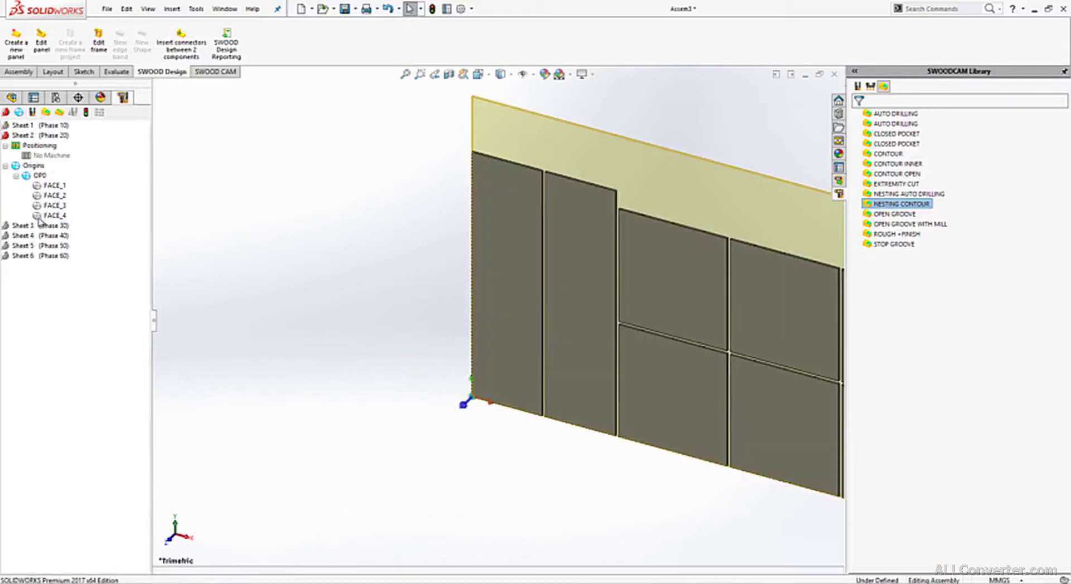
{"action": "double_click", "coordinate": [39, 226]}
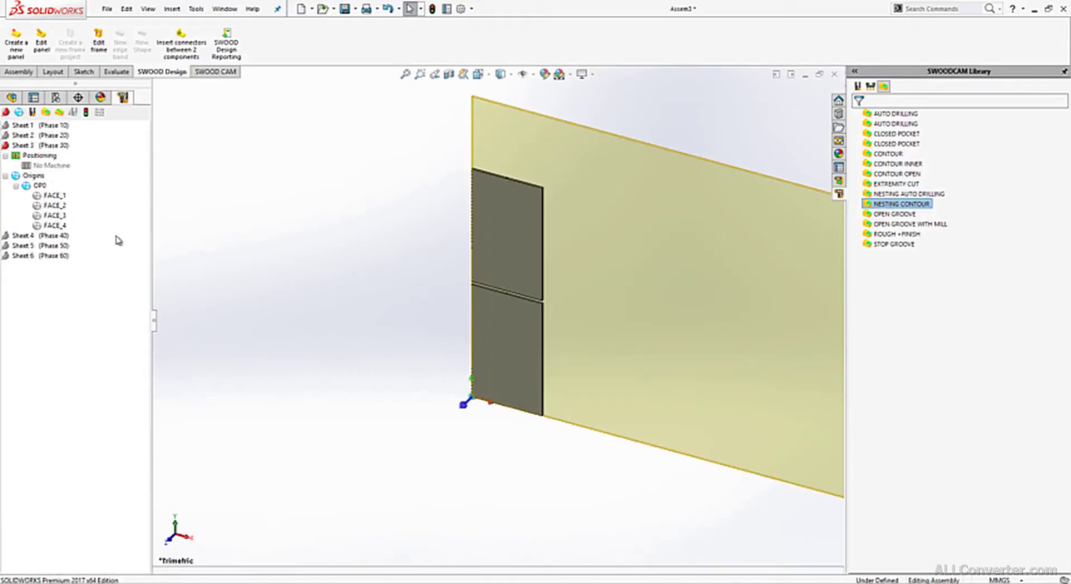
{"action": "double_click", "coordinate": [47, 237]}
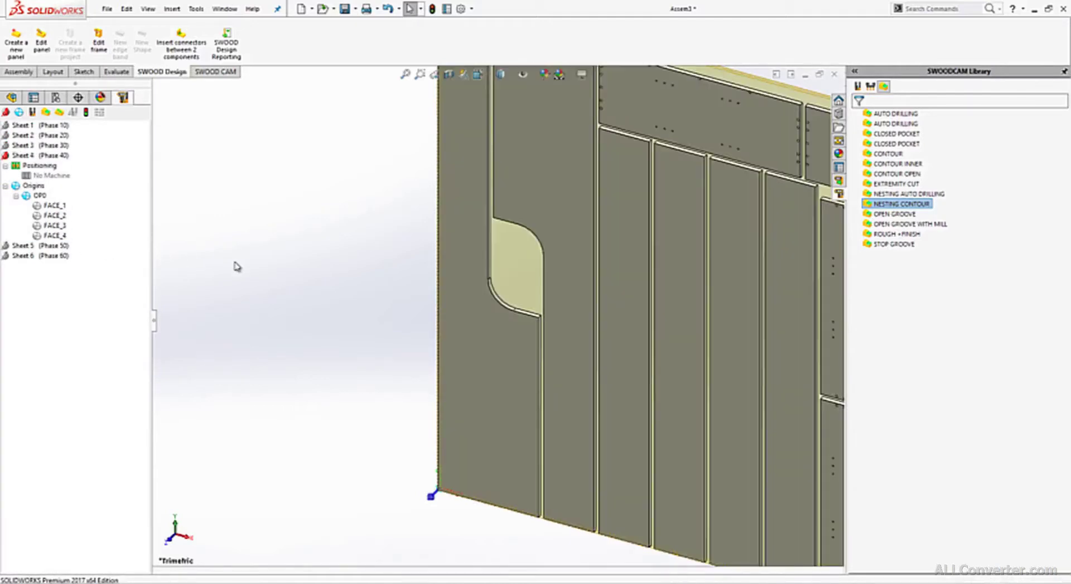
{"action": "double_click", "coordinate": [63, 245]}
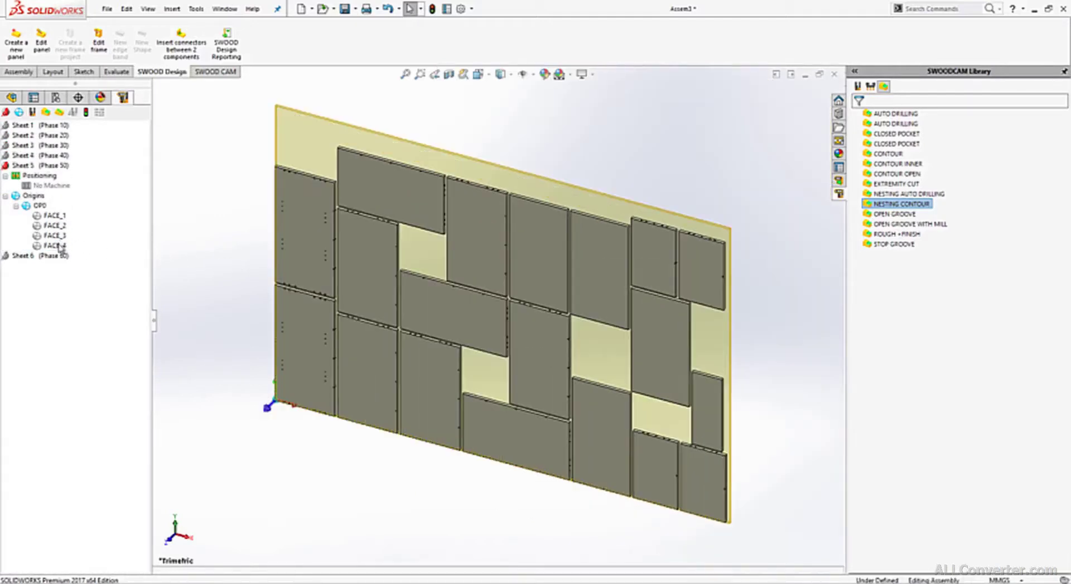
{"action": "double_click", "coordinate": [55, 256]}
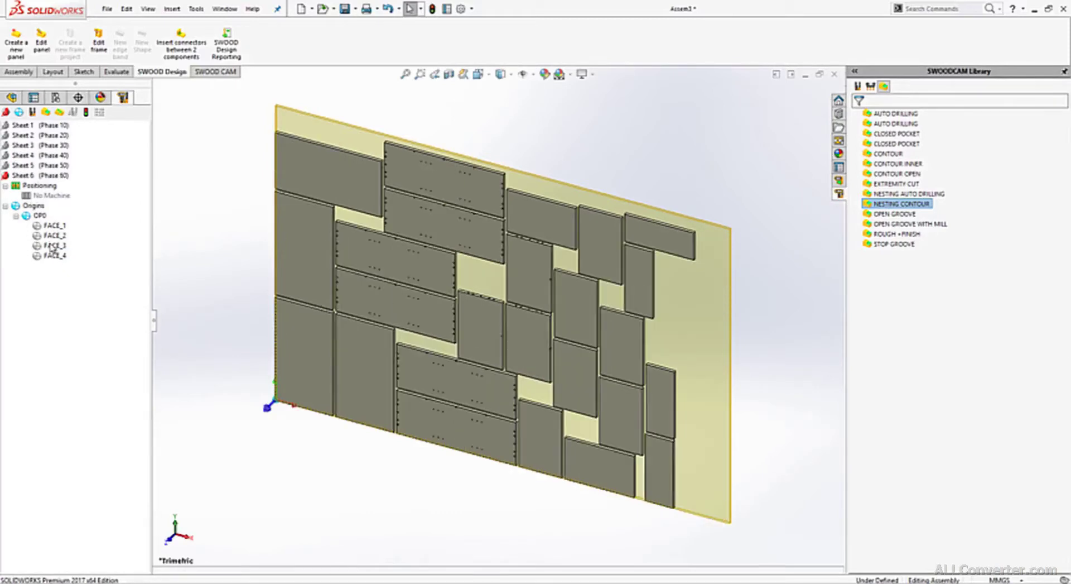
Step: Apply the NESTING CONTOUR and NESTING AUTO DRILLING machinings from the library to Sheet 6
{"action": "left_click", "coordinate": [273, 296]}
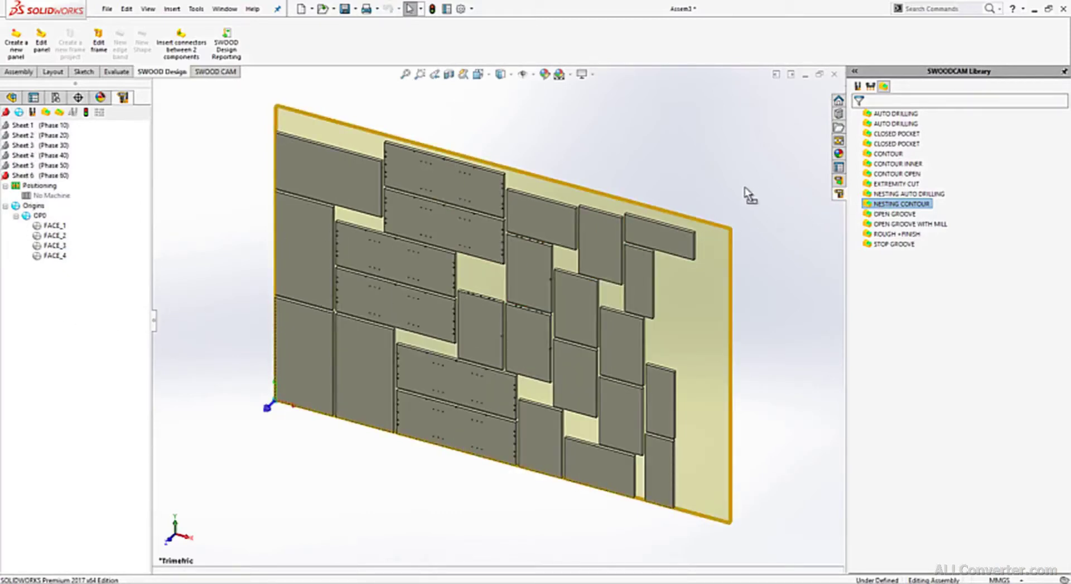
{"action": "left_click_drag", "start_coordinate": [745, 188], "coordinate": [746, 187]}
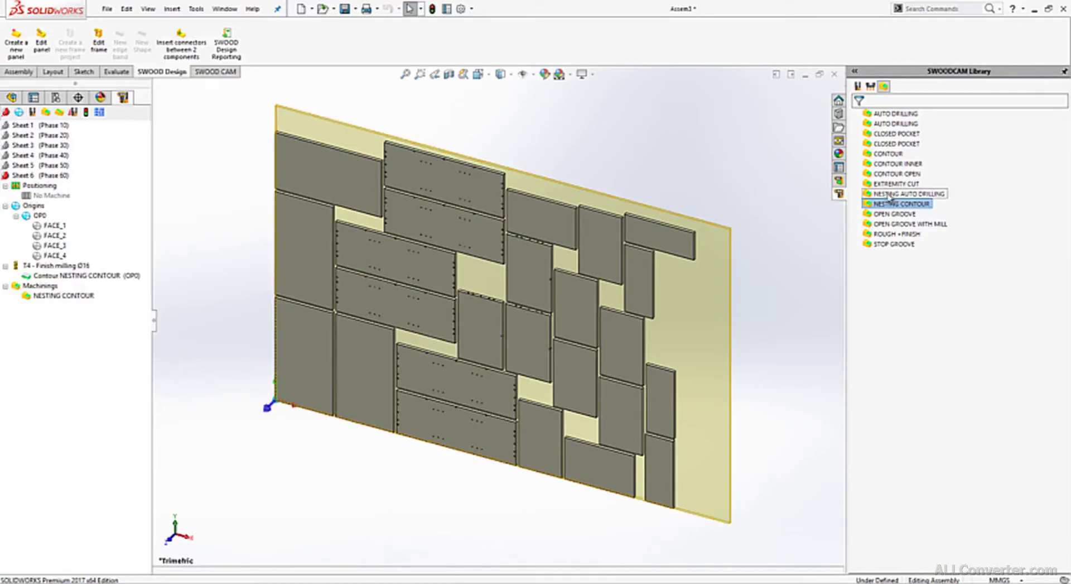
{"action": "left_click_drag", "start_coordinate": [889, 195], "coordinate": [717, 195]}
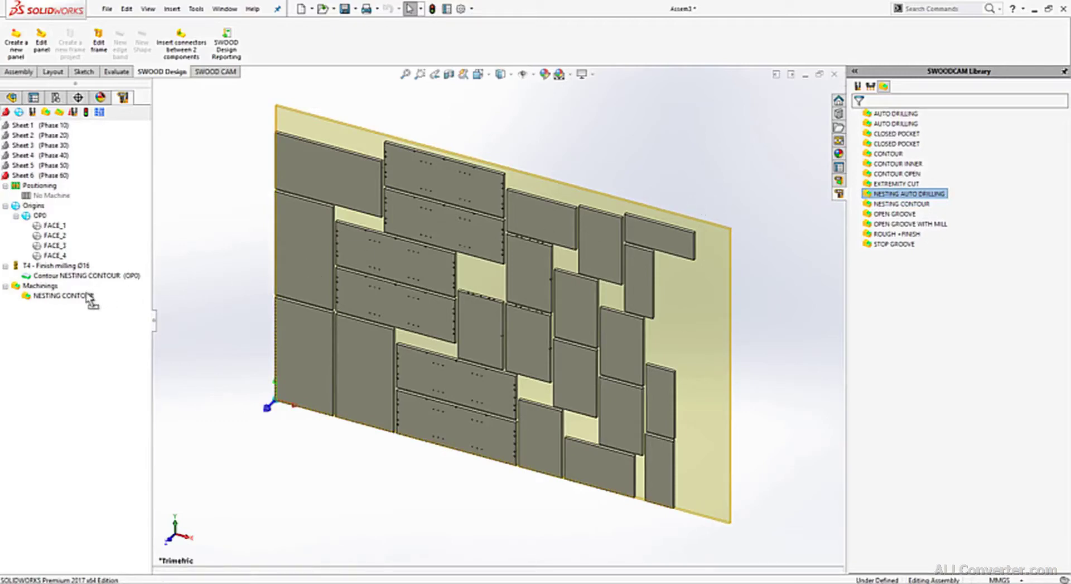
{"action": "left_click_drag", "start_coordinate": [89, 297], "coordinate": [89, 298]}
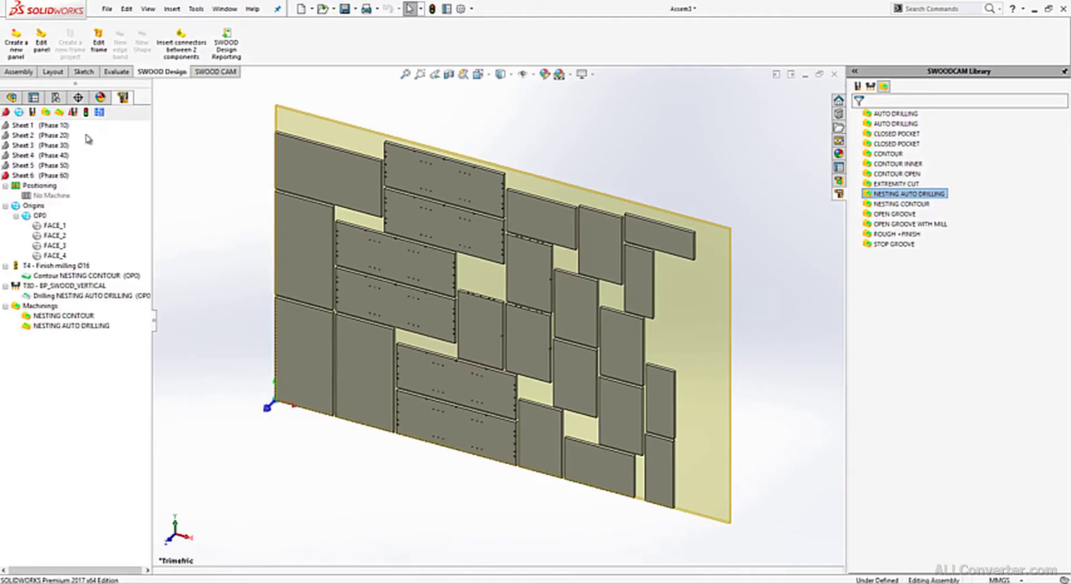
Step: Simulate the contour milling on Sheet 6 and advance partway through the toolpath
{"action": "left_click", "coordinate": [73, 112]}
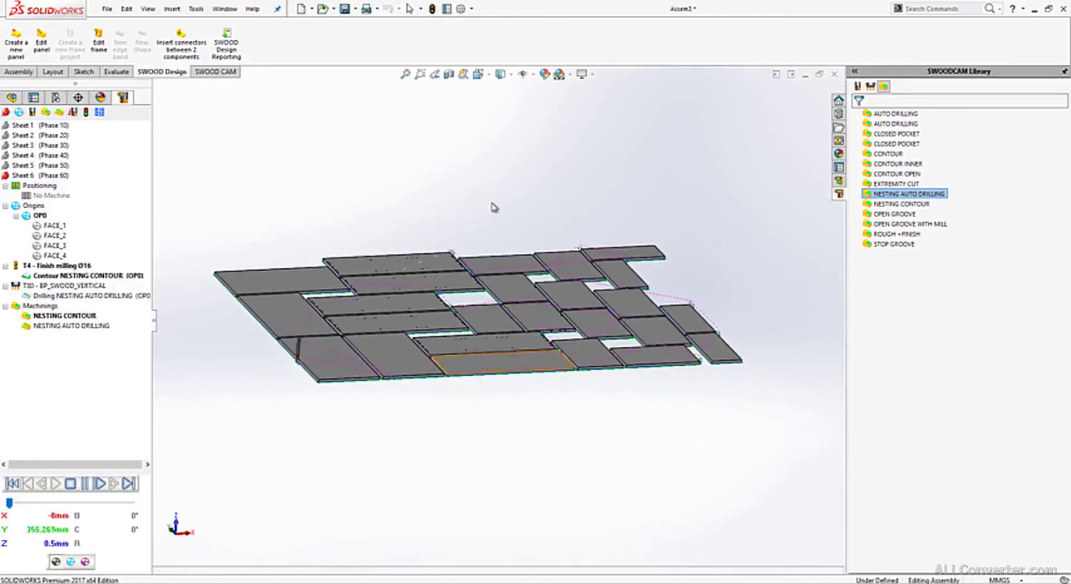
{"action": "scroll", "coordinate": [444, 279], "scroll_direction": "down", "scroll_amount": 1}
{"action": "scroll", "coordinate": [465, 304], "scroll_direction": "down", "scroll_amount": 1}
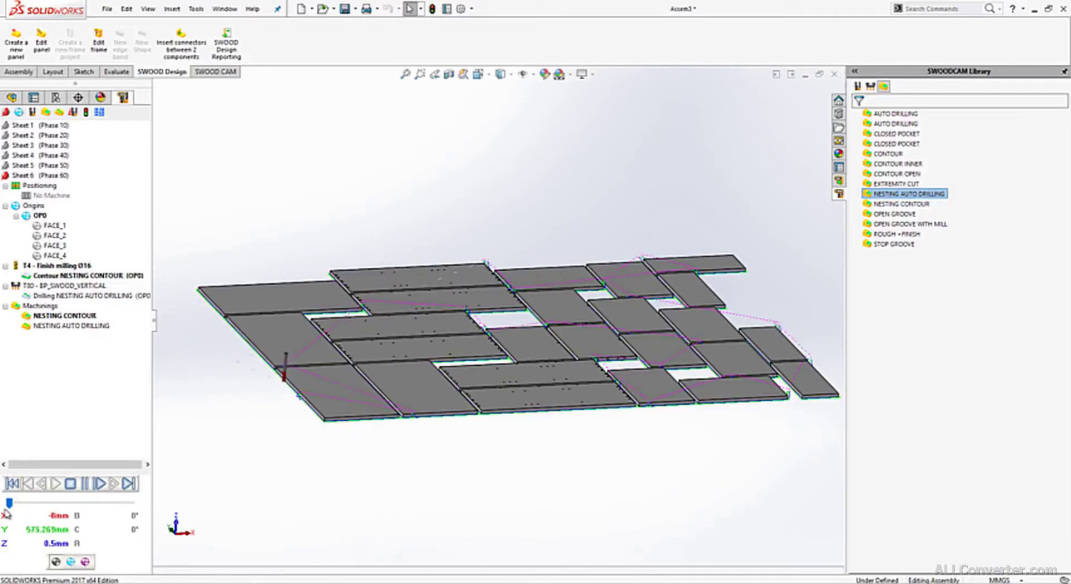
{"action": "left_click_drag", "start_coordinate": [9, 503], "coordinate": [90, 505]}
Step: Simulate the NESTING AUTO DRILLING machining on Sheet 6 and stop the simulation
{"action": "left_click", "coordinate": [64, 327]}
{"action": "right_click", "coordinate": [63, 327]}
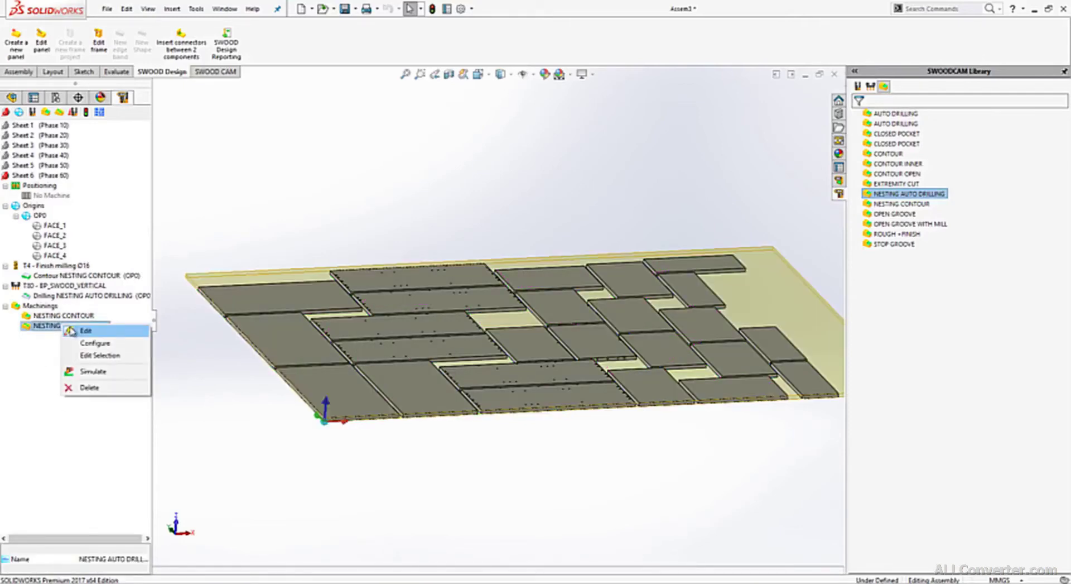
{"action": "left_click", "coordinate": [80, 374]}
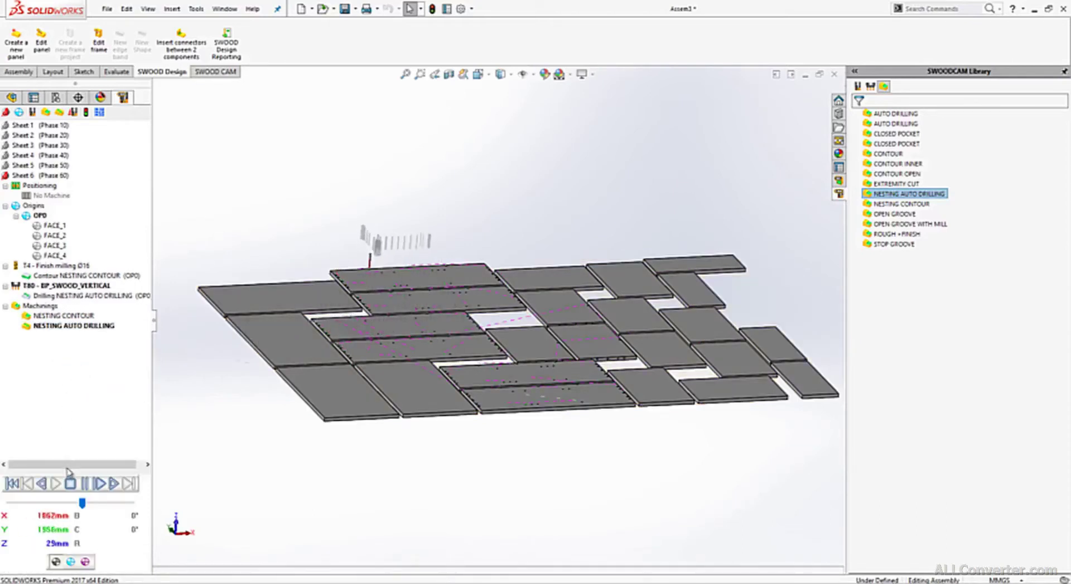
{"action": "left_click", "coordinate": [70, 484]}
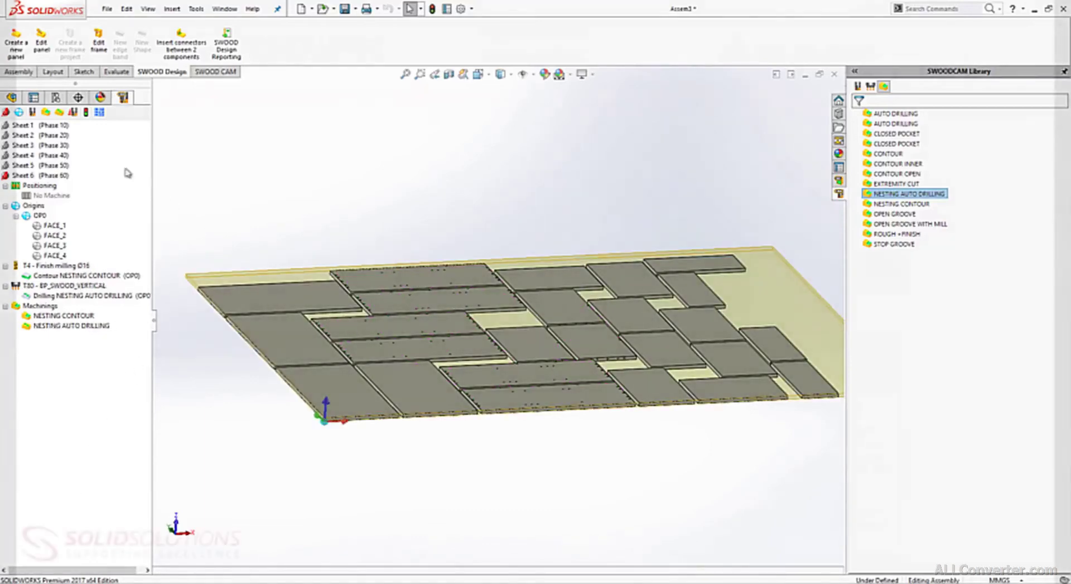
Step: Apply Sheet 6's nesting contour and auto drilling machinings to the other nested sheets
{"action": "left_click", "coordinate": [100, 112]}
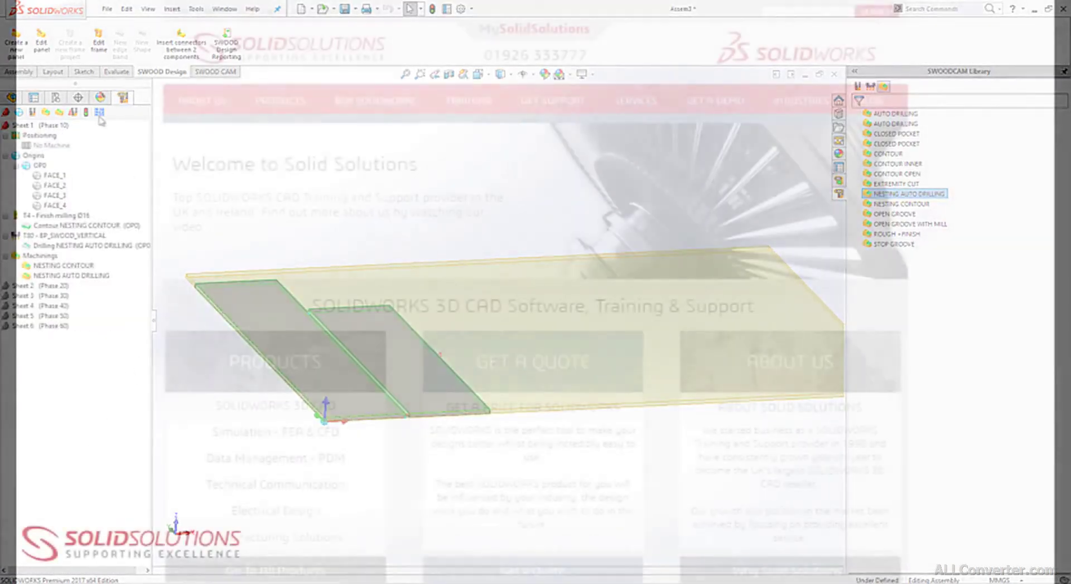